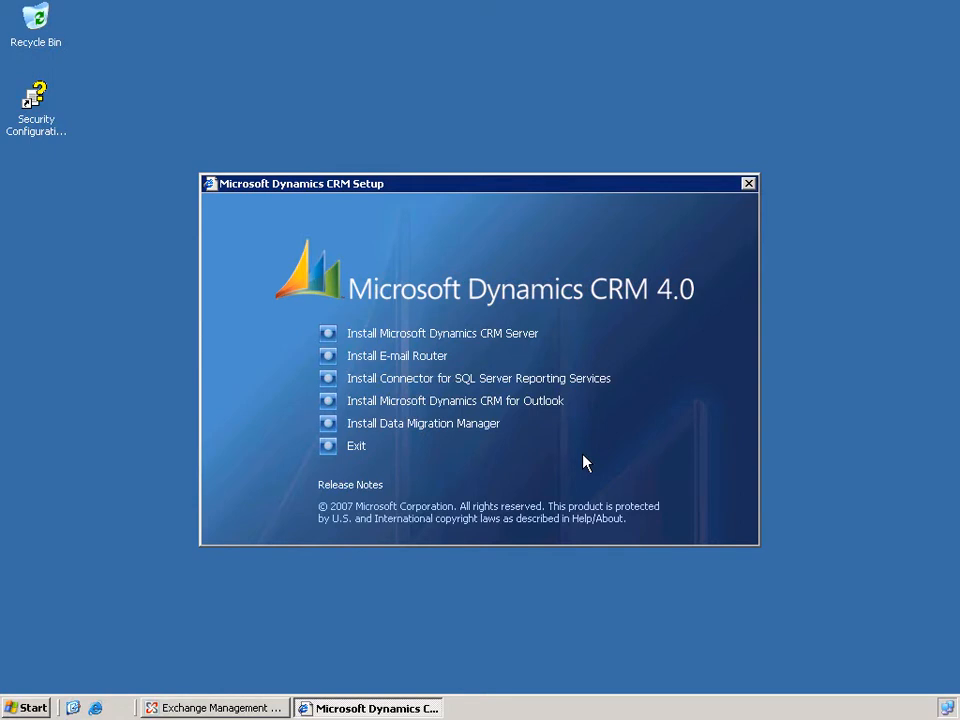
Start the E-mail Router installation without updating the installation files and accept the license agreement.
click(420, 356)
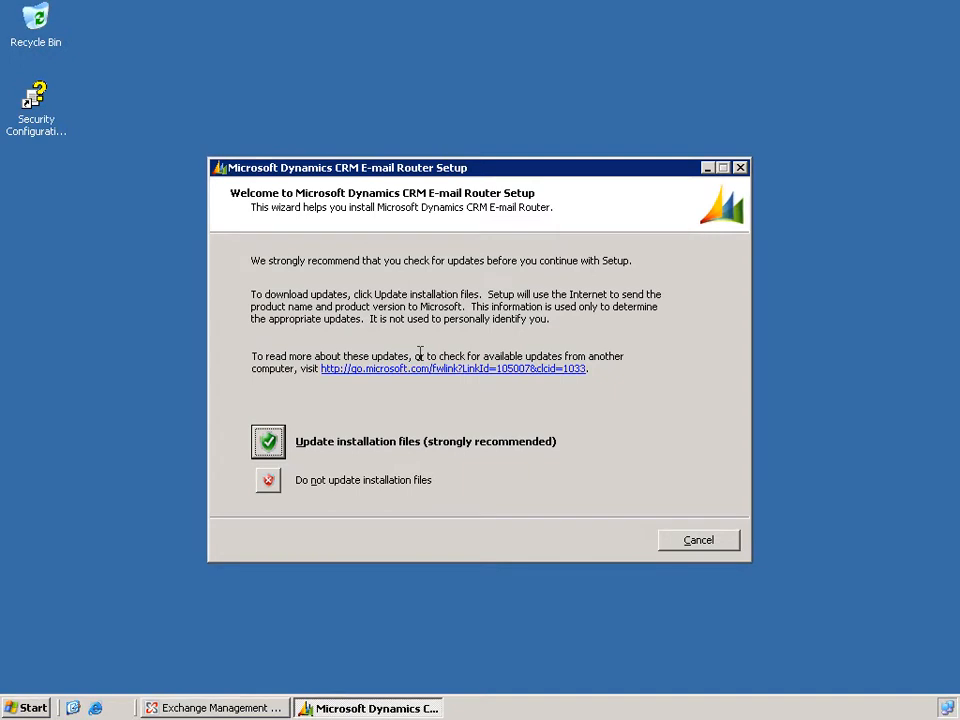
click(268, 482)
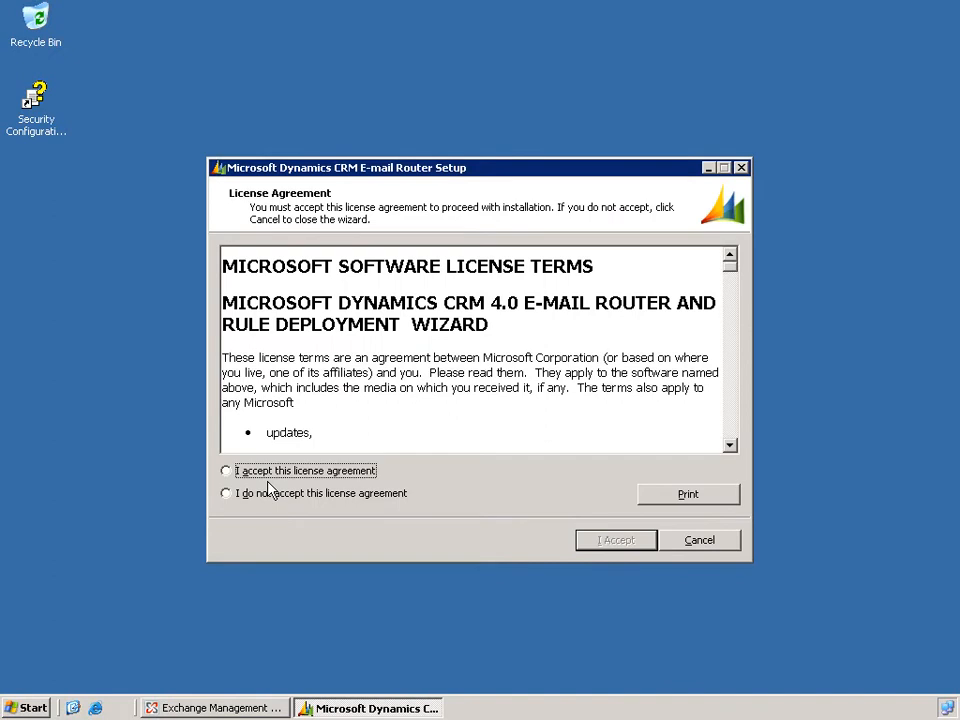
click(270, 479)
click(619, 546)
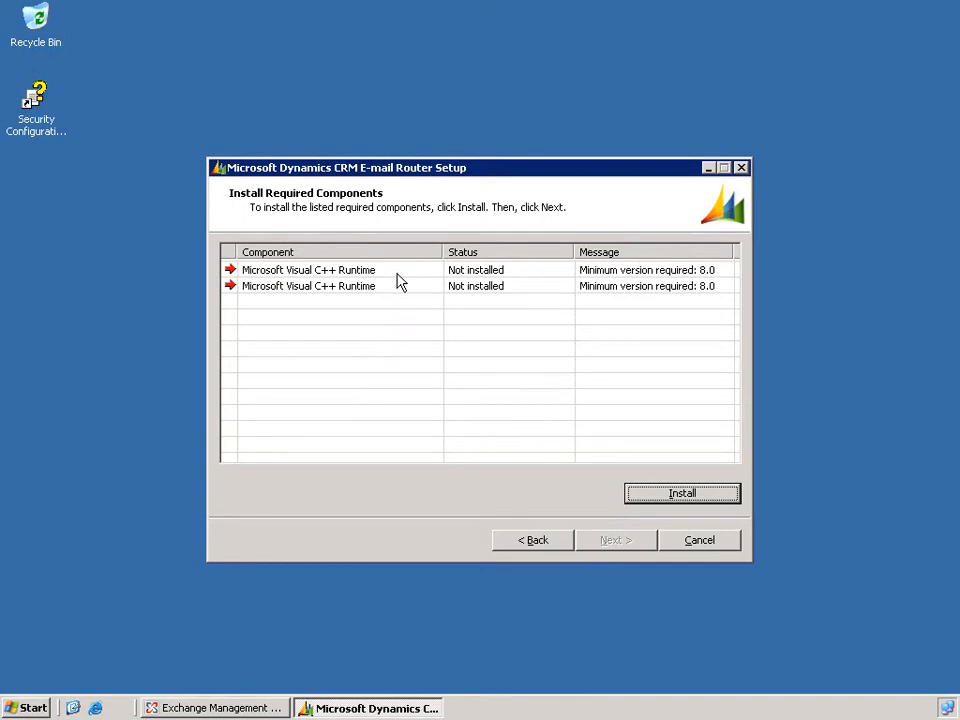
Install the required Visual C++ Runtime components and select both the E-mail Router Service and the Rule Deployment Wizard for installation.
click(676, 493)
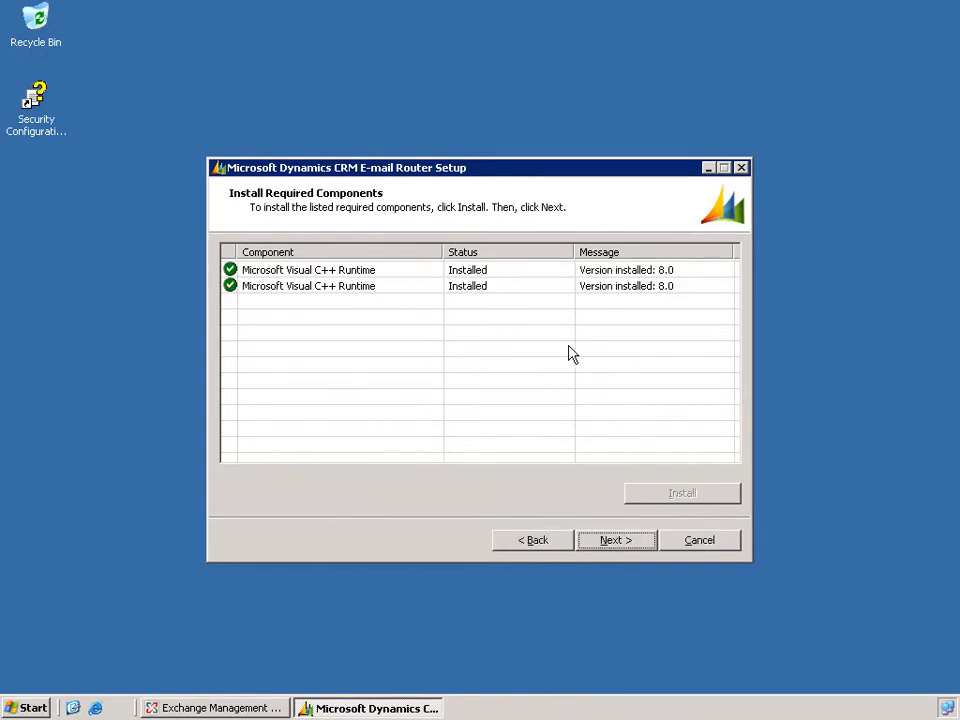
click(627, 546)
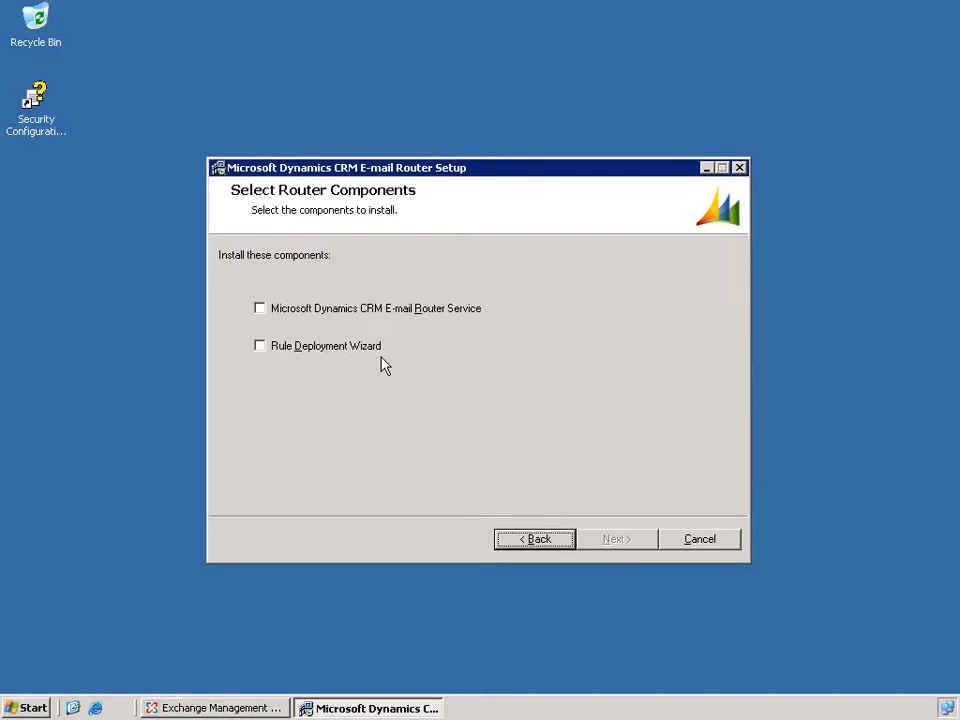
click(350, 310)
click(346, 348)
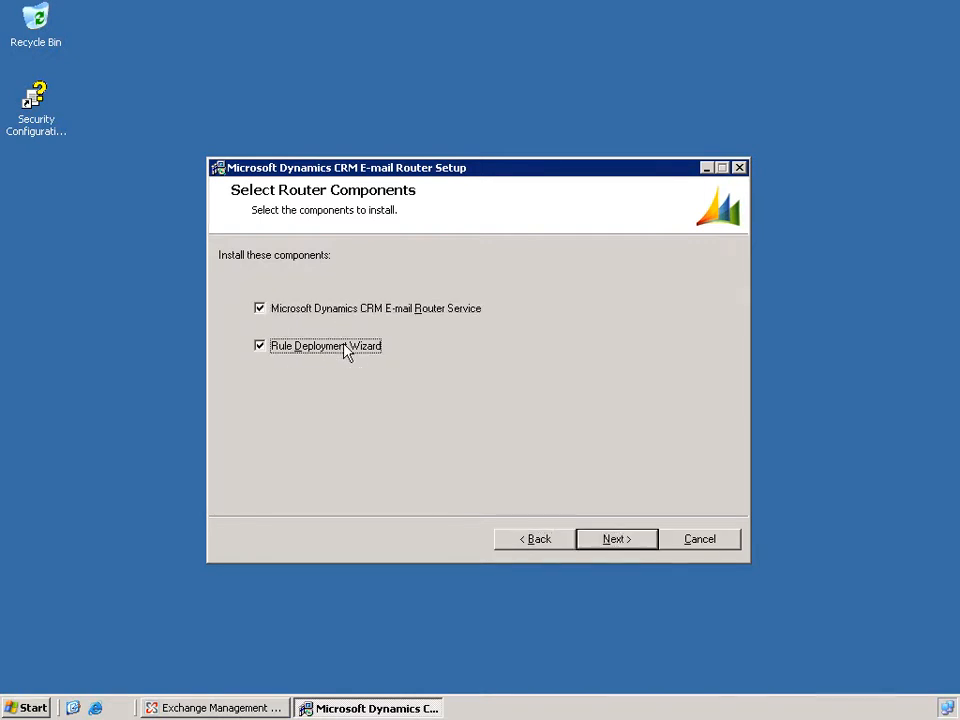
click(603, 540)
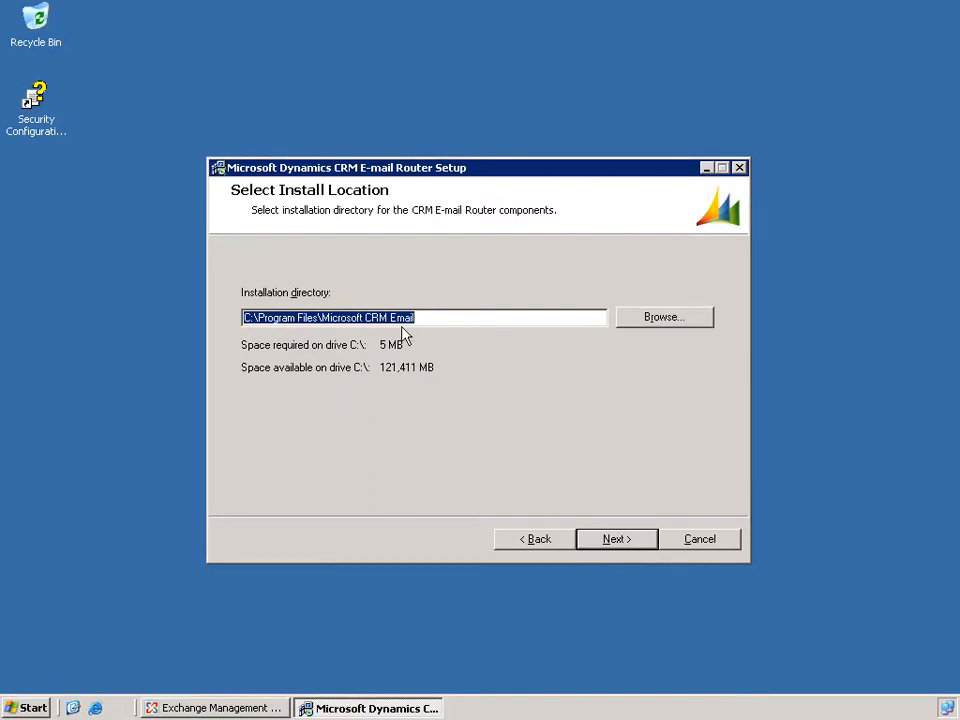
Install the E-mail Router in C:\Program Files\Microsoft CRM Email, with Configuration Manager launching after installation.
click(632, 551)
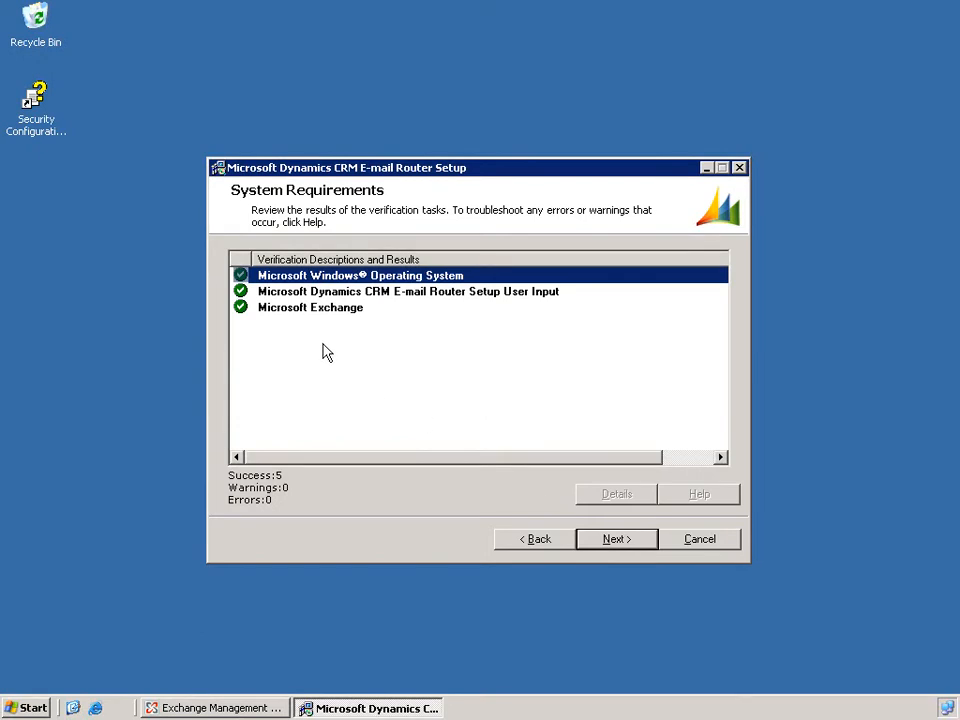
click(617, 541)
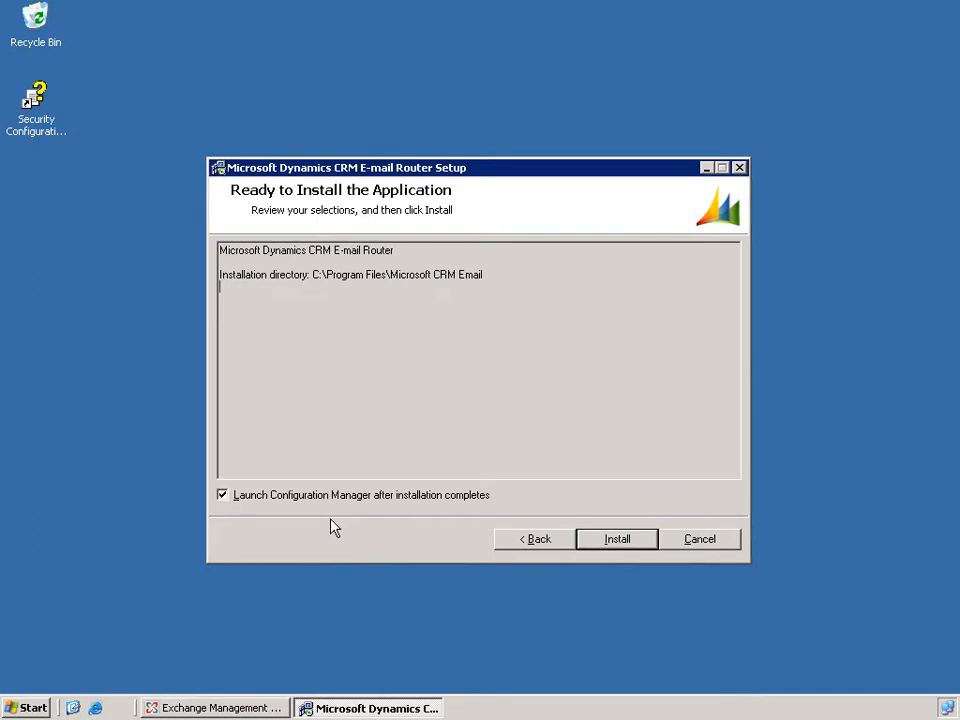
click(615, 540)
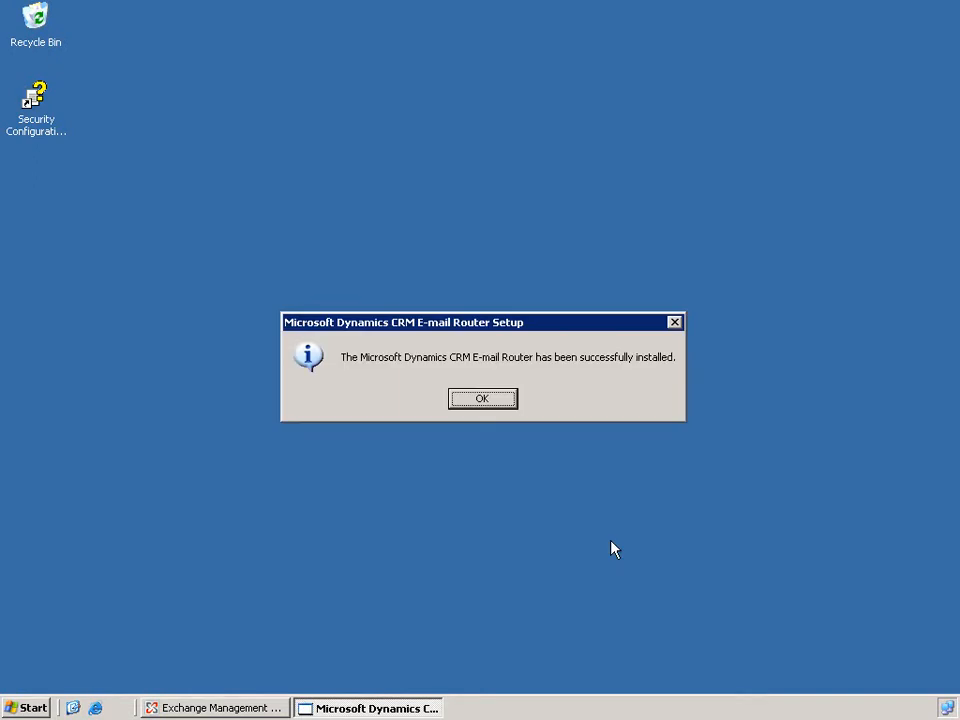
click(490, 399)
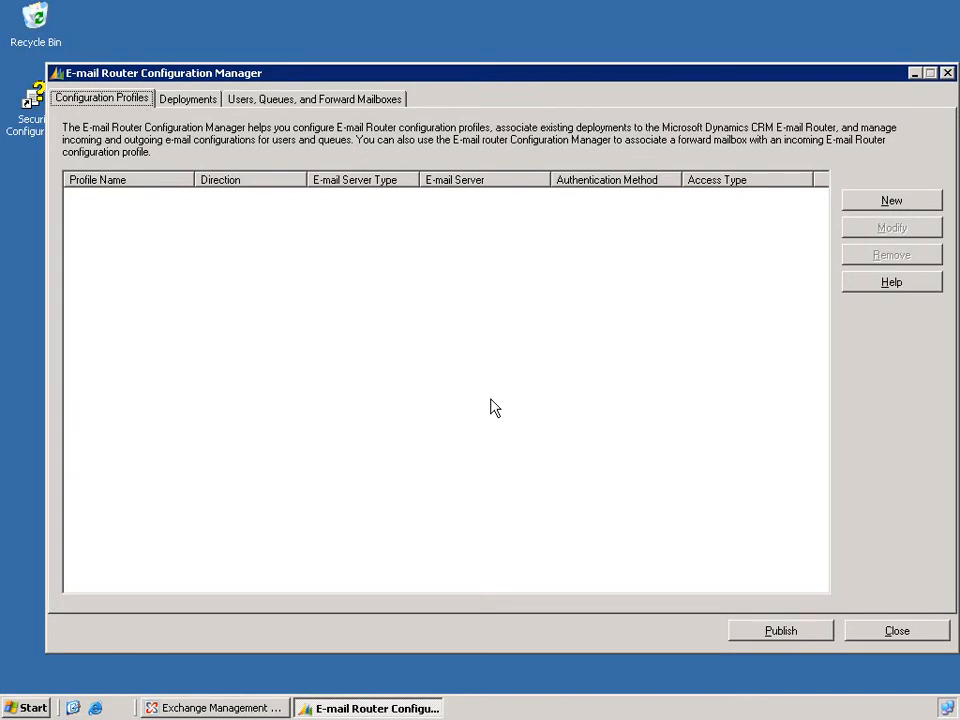
Create a new configuration profile named OutgoingEmail with the direction Outgoing.
click(893, 201)
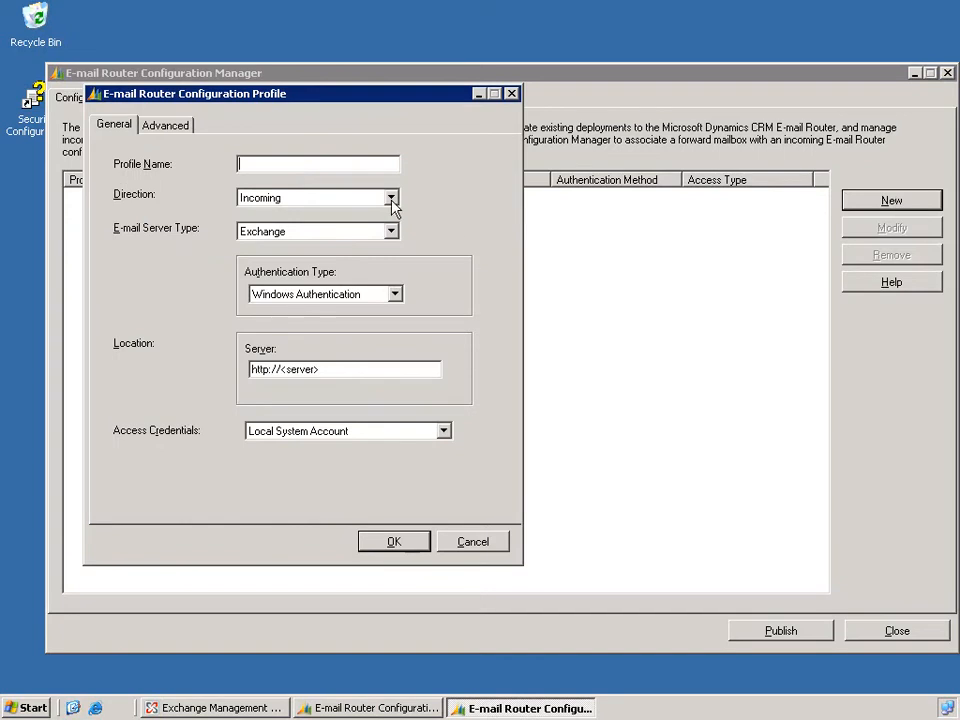
text(OutgoingEmail)
click(345, 199)
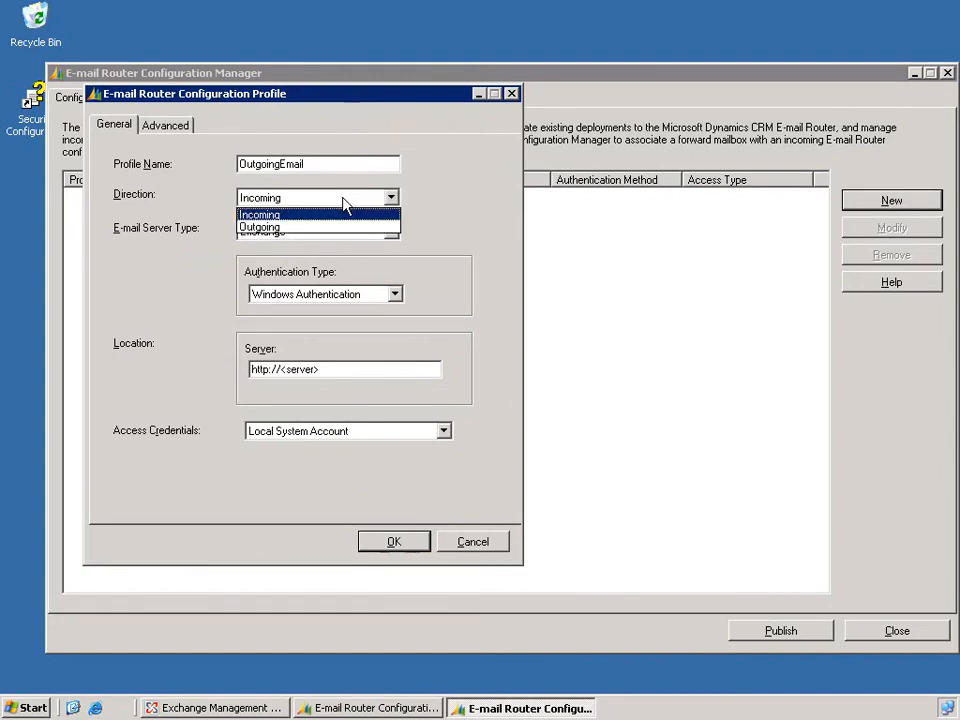
click(341, 228)
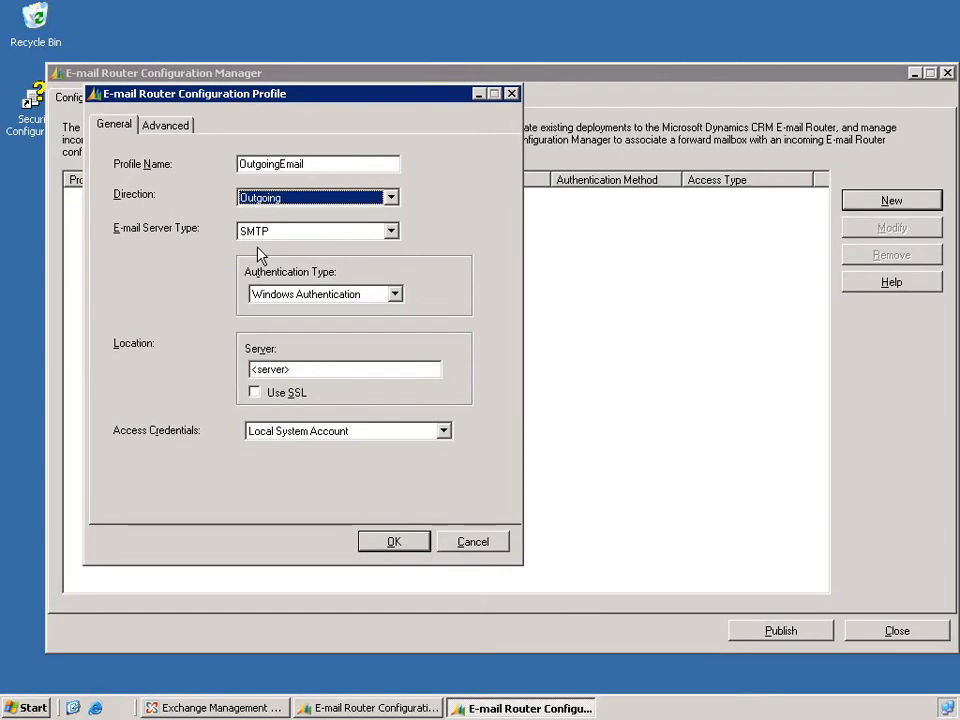
Keep Windows Authentication for the outgoing profile and set its server to crm-exchange.crmlab.com.
click(394, 298)
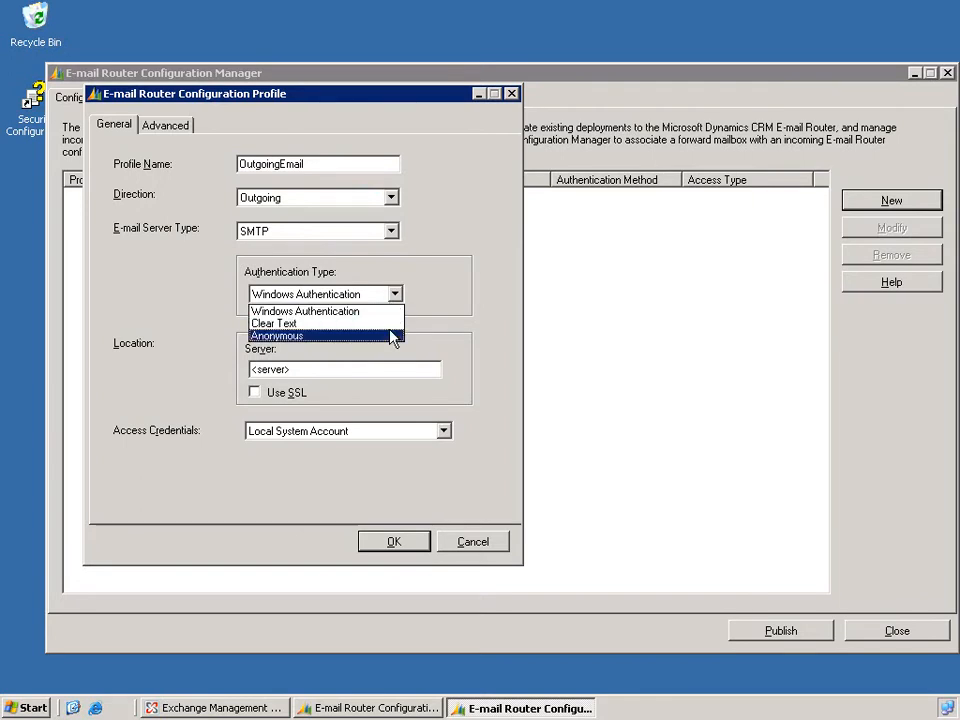
click(432, 315)
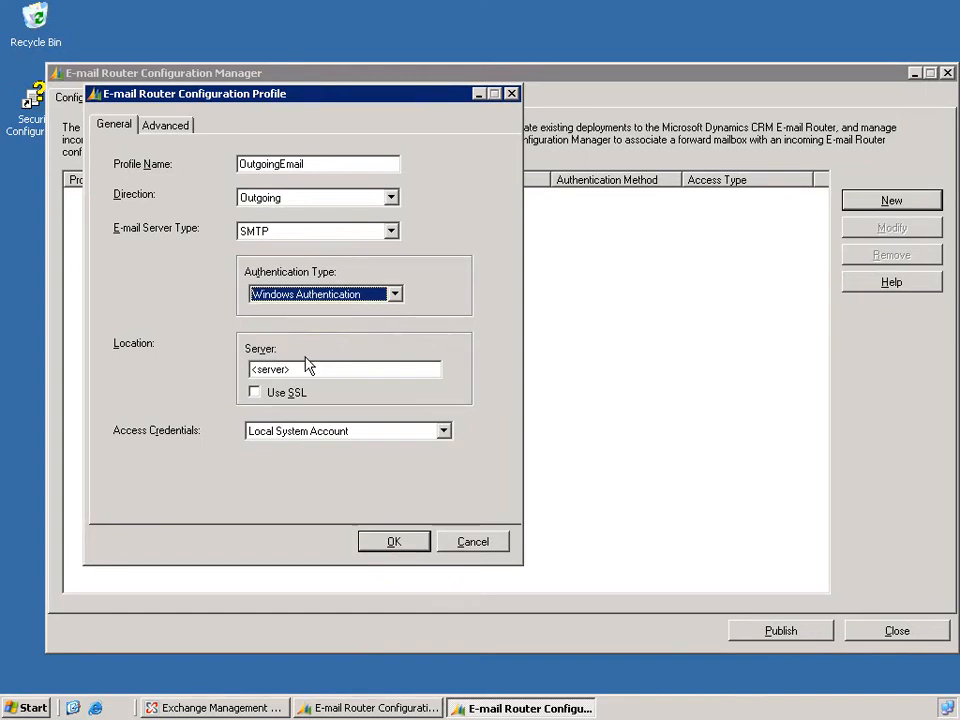
key(Tab)
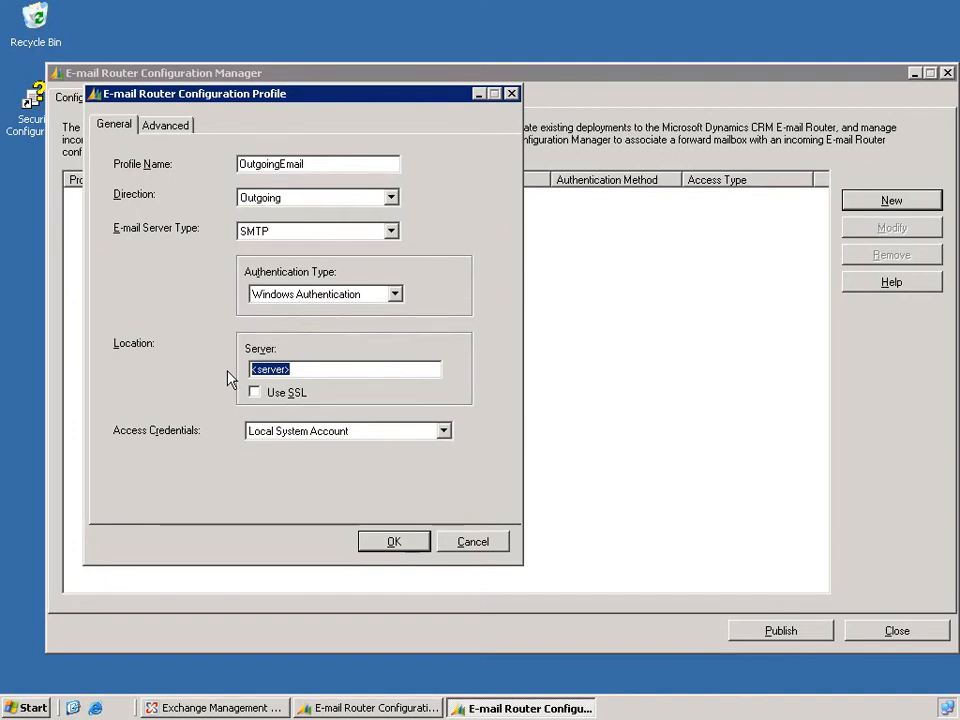
text(crm-ex)
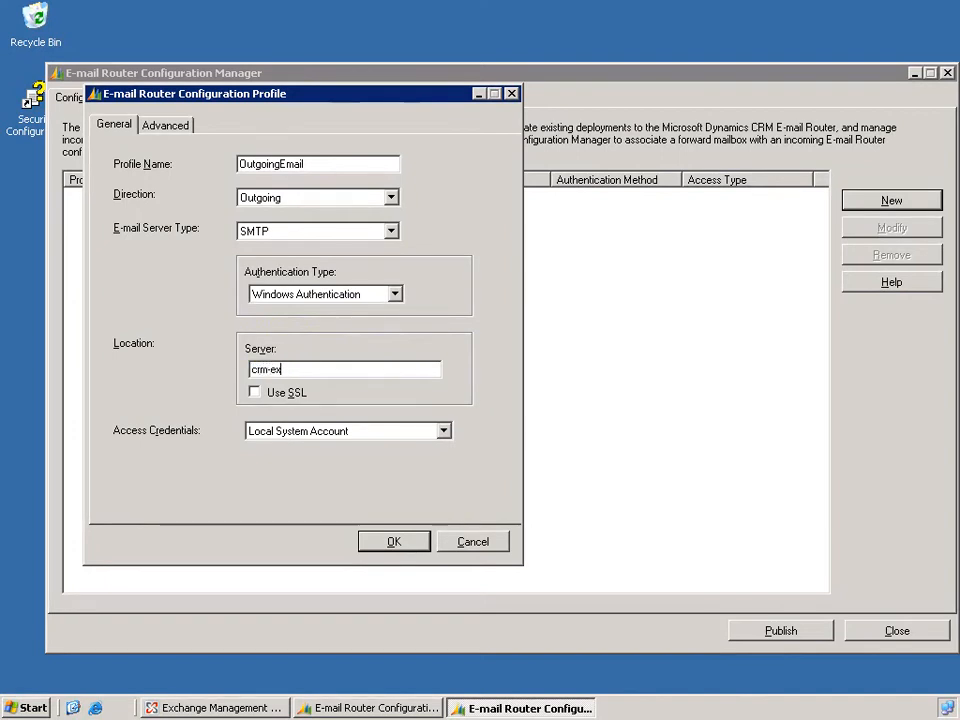
text(change.crmlab.com)
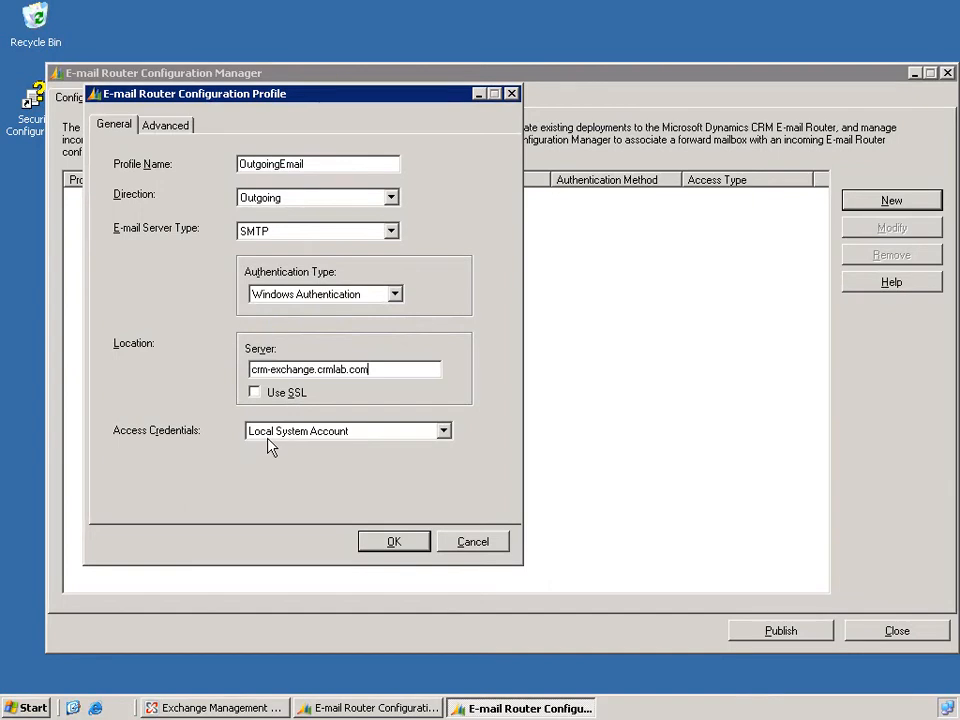
click(386, 433)
click(382, 460)
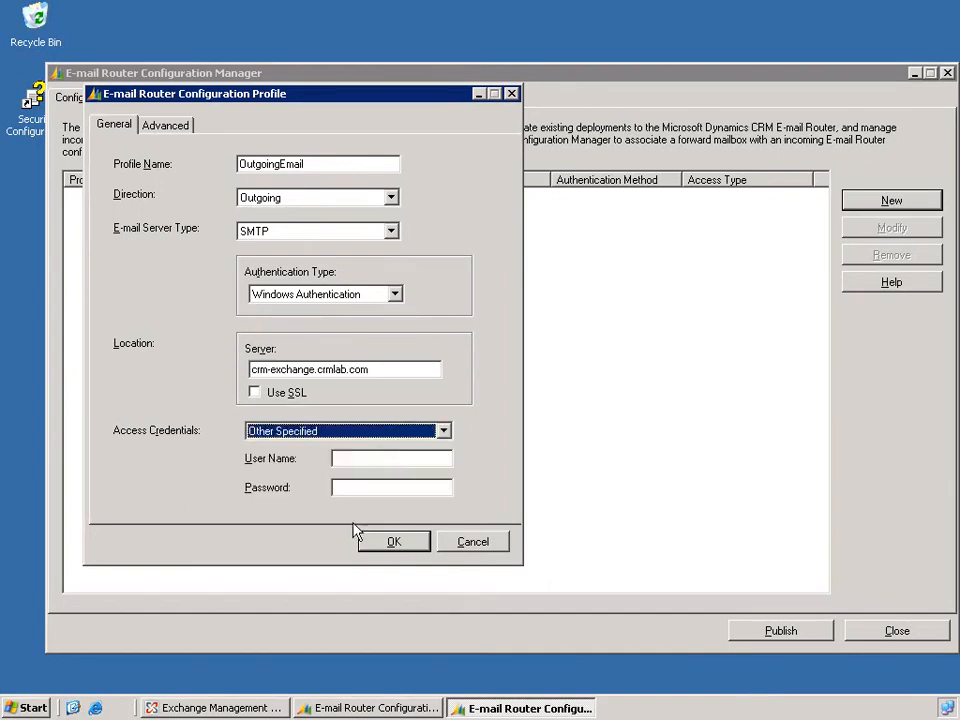
click(418, 438)
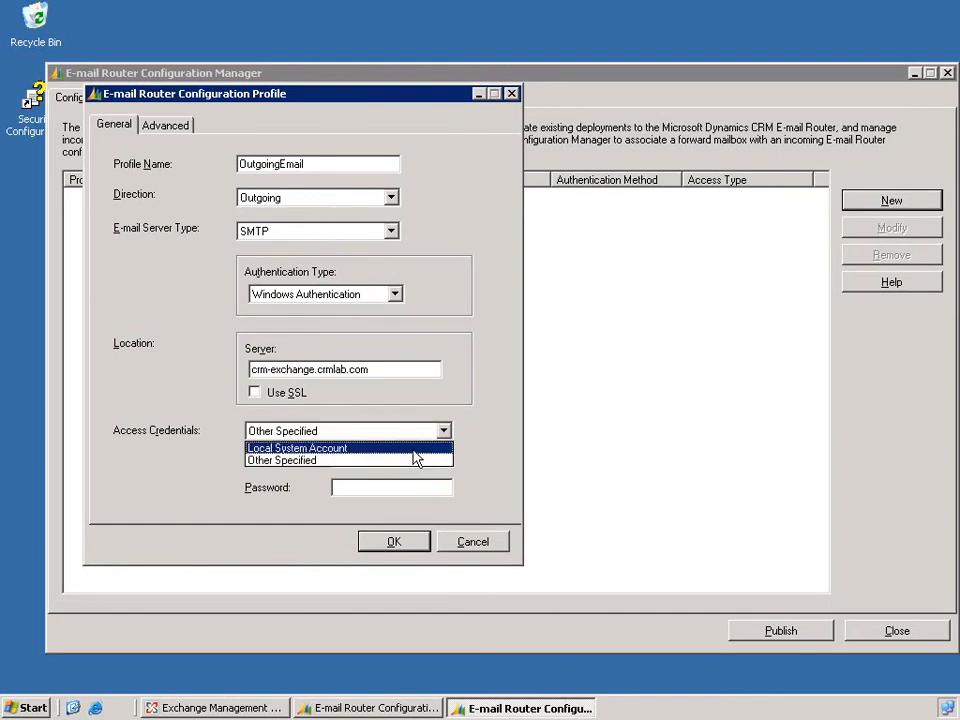
click(414, 448)
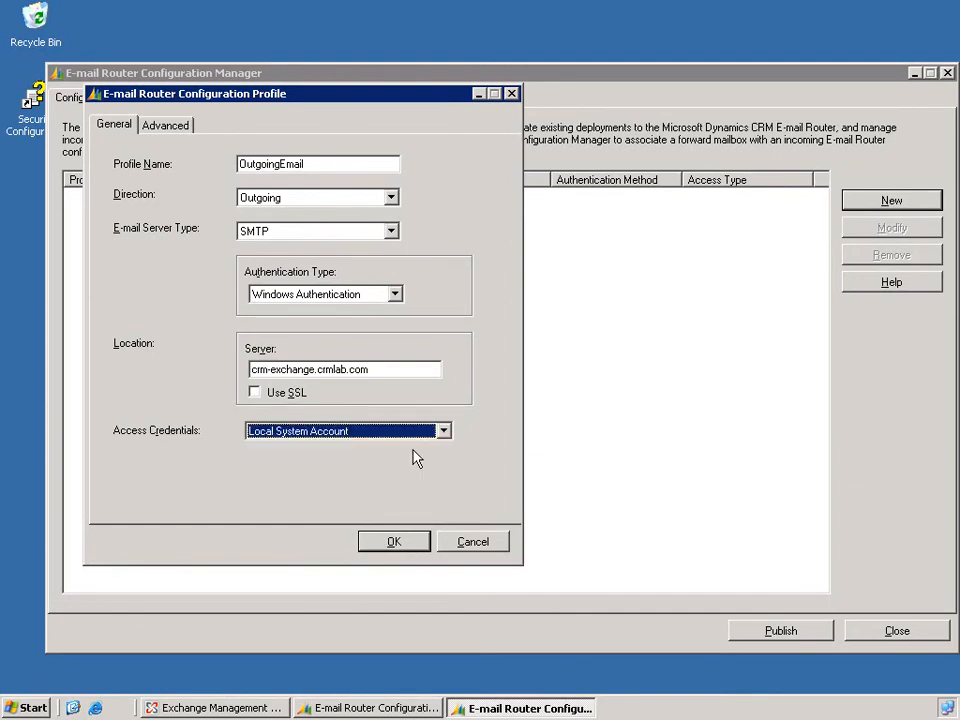
Save the outgoing profile and begin a new incoming profile named IncomingEmail with the server type Exchange.
click(393, 542)
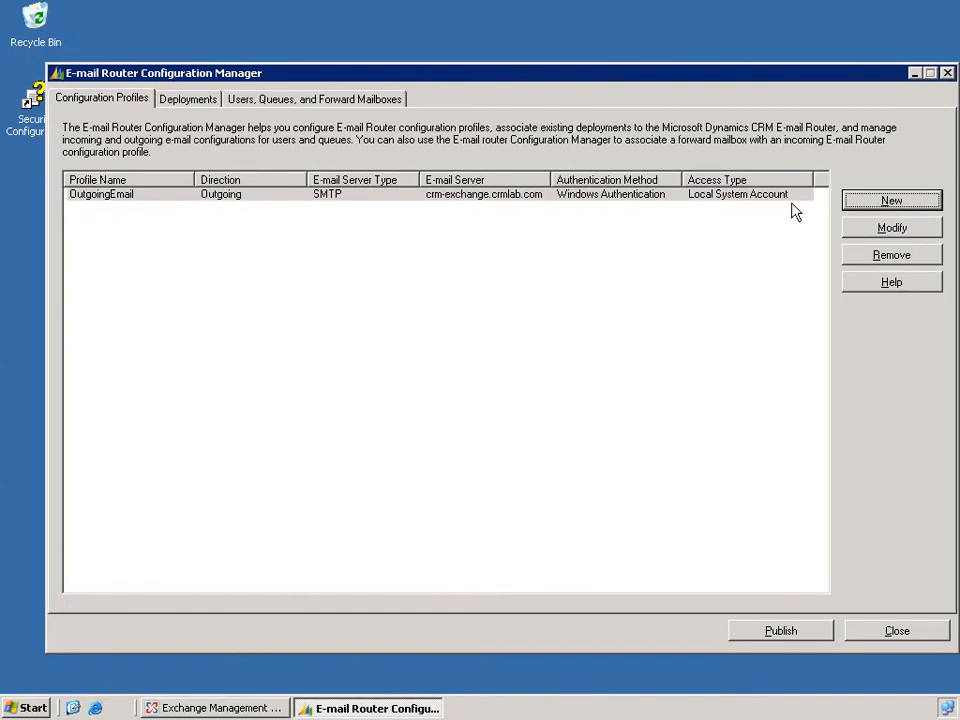
click(880, 203)
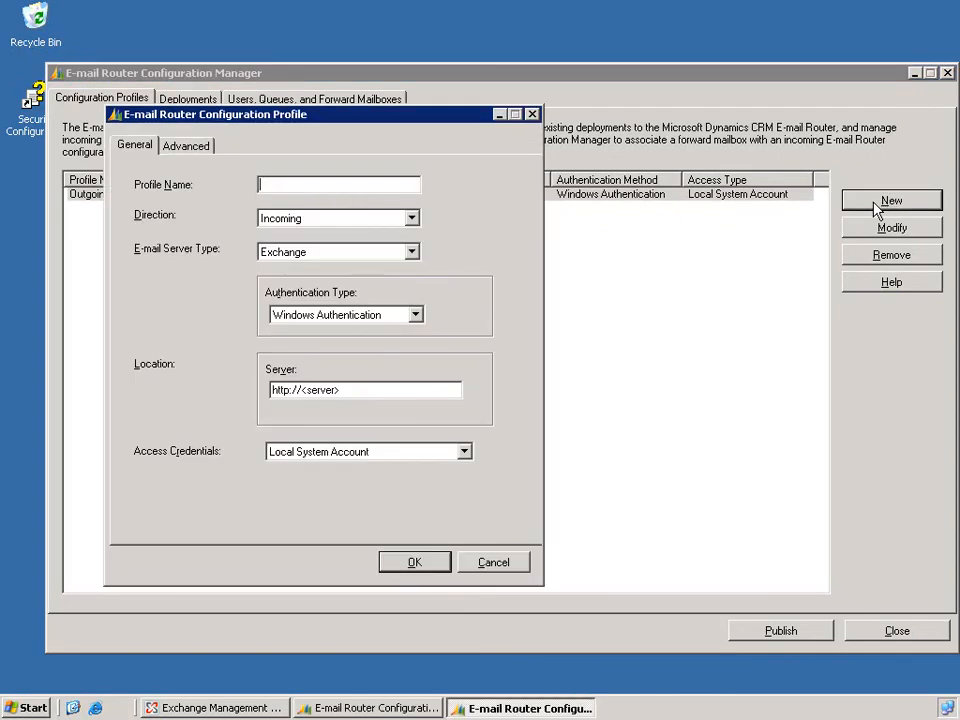
text(Incom)
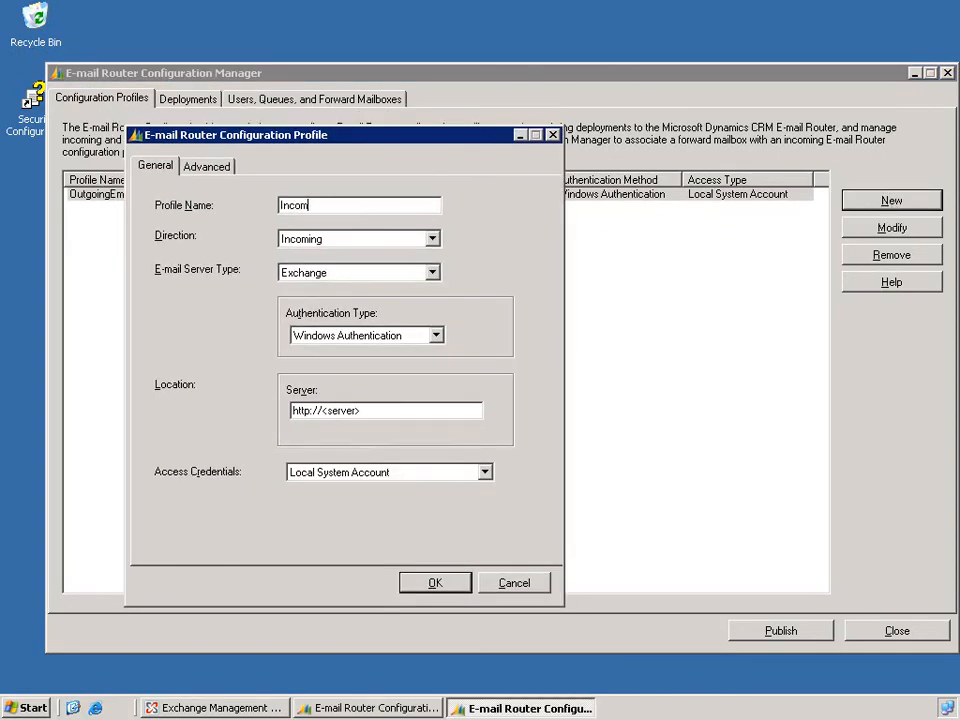
text(ingEmail)
click(431, 273)
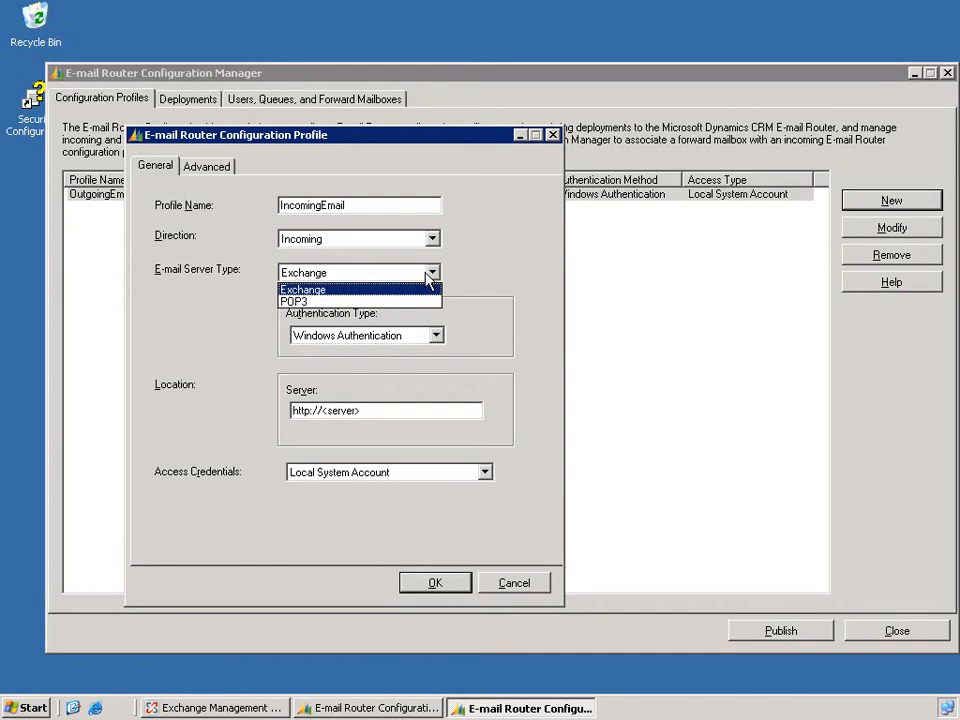
click(492, 278)
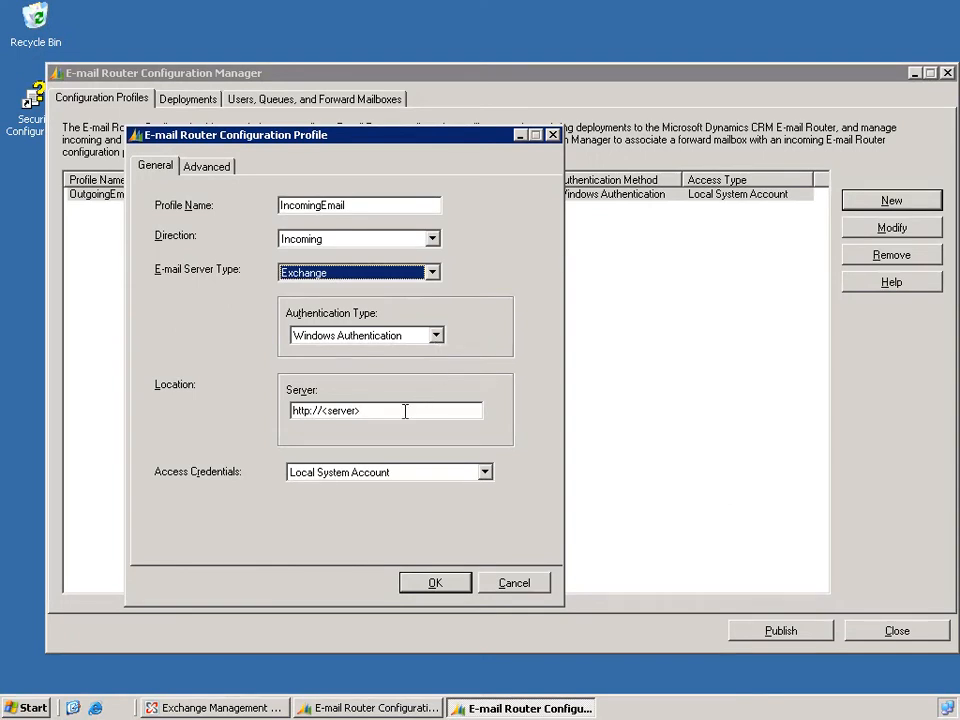
drag(322, 414, 394, 408)
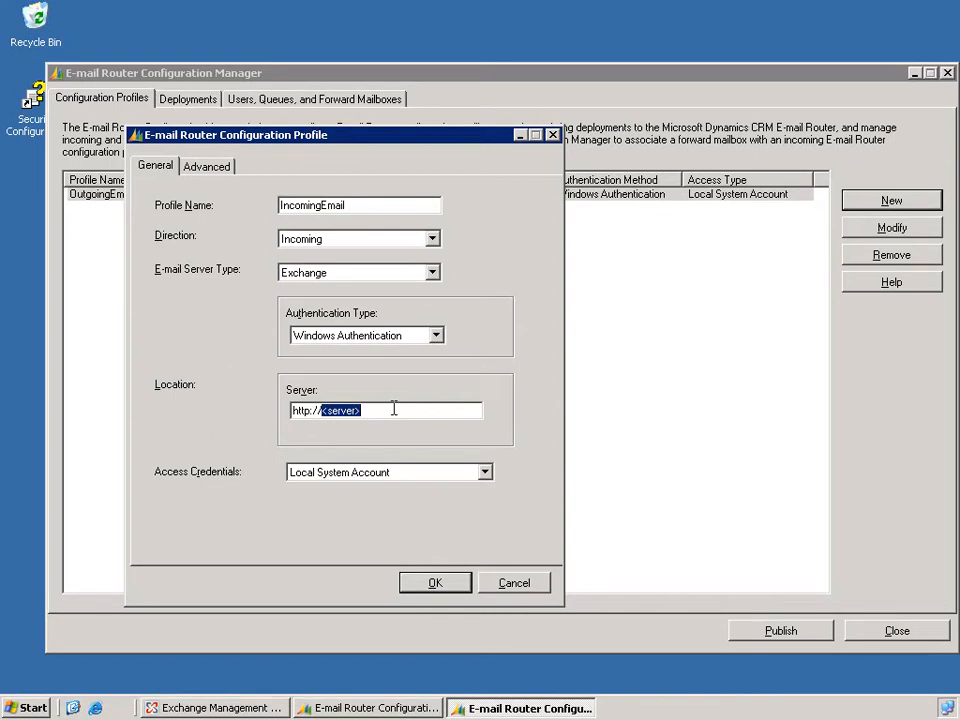
text(crm)
text(-)
text(exchnage)
key(BackSpace)
key(BackSpace)
key(BackSpace)
key(BackSpace)
text(ange)
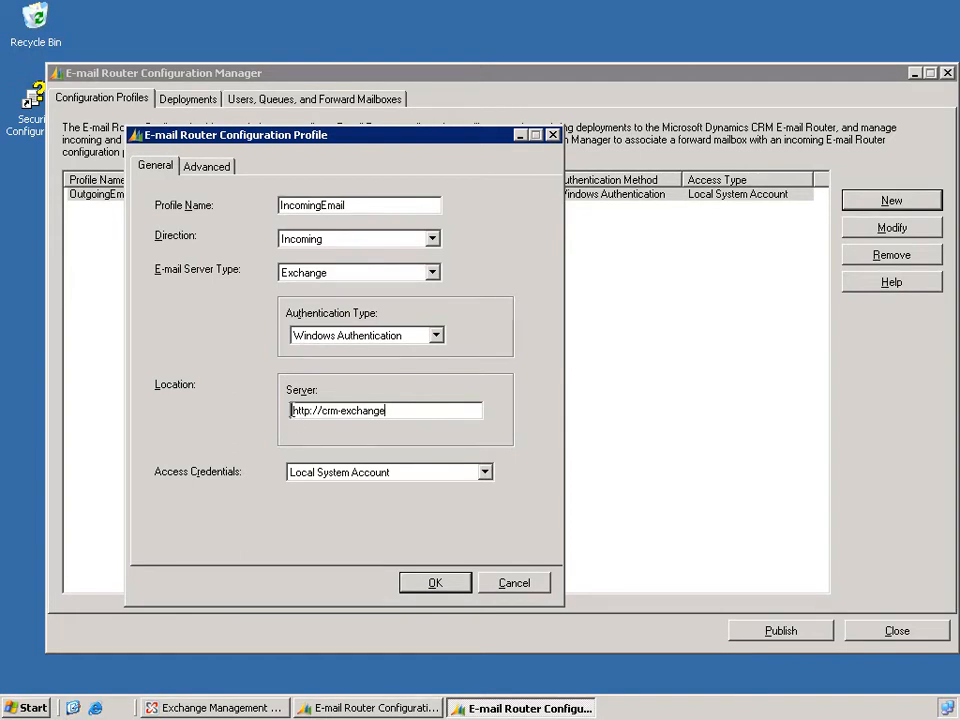
drag(291, 410, 314, 411)
click(465, 477)
click(459, 514)
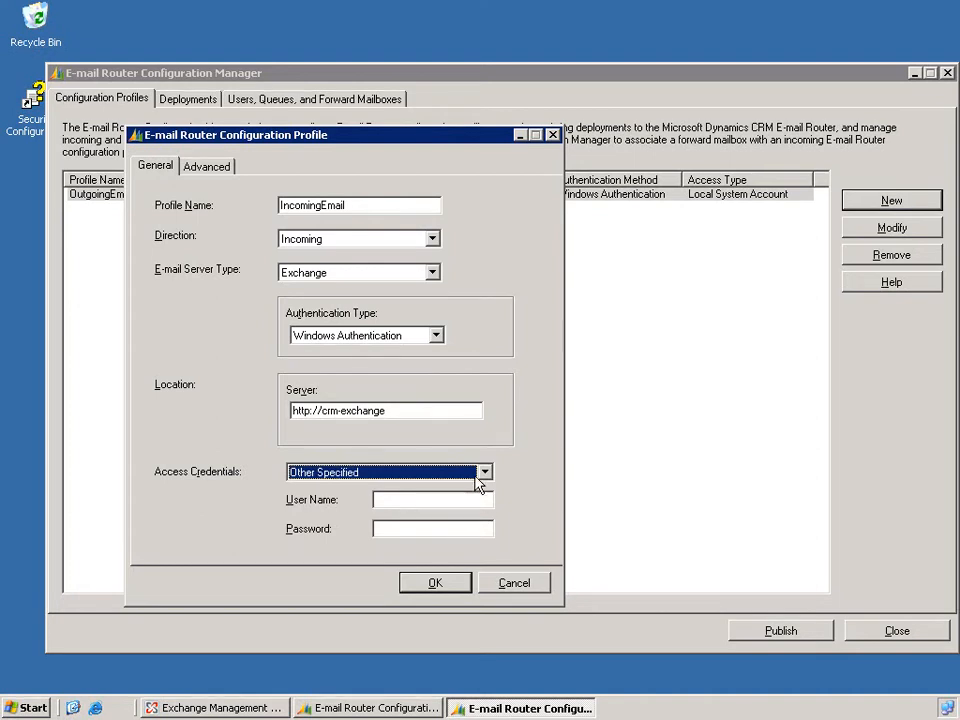
click(484, 472)
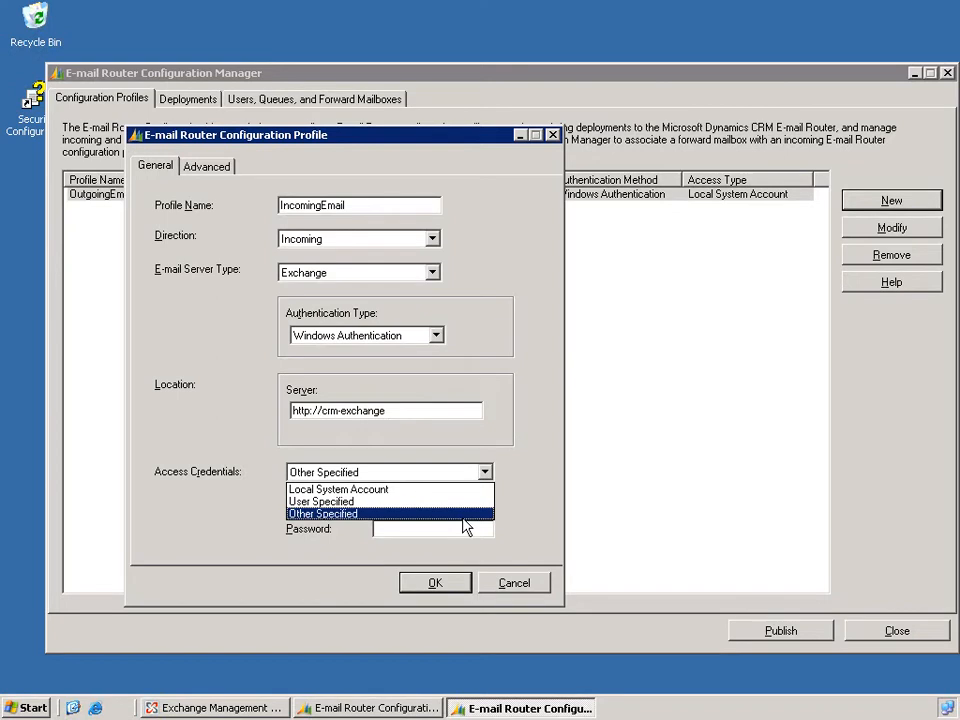
click(465, 514)
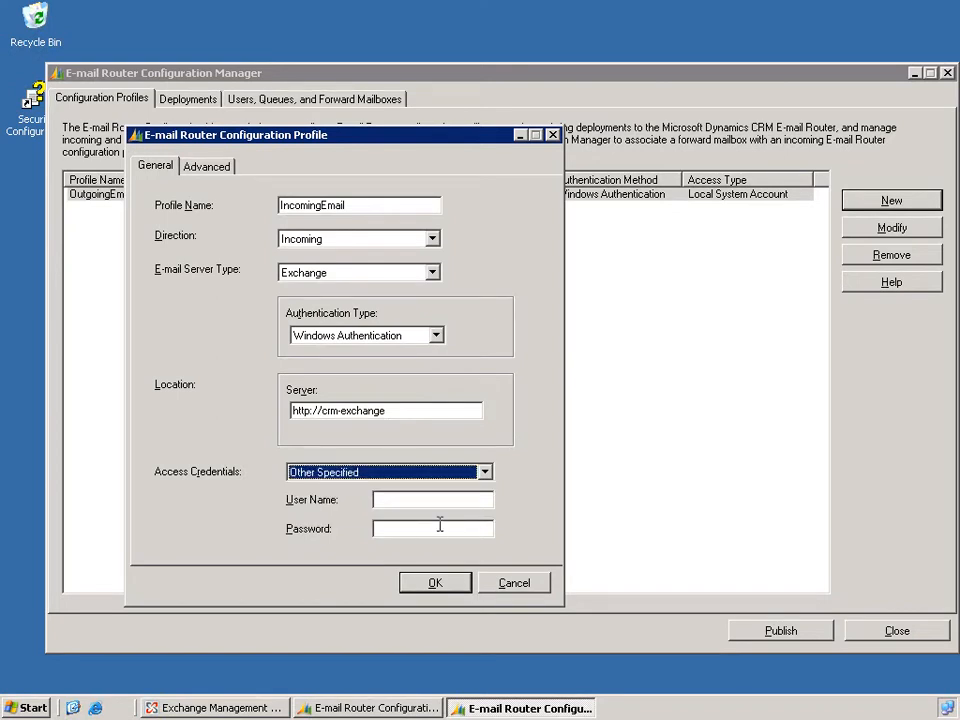
click(420, 499)
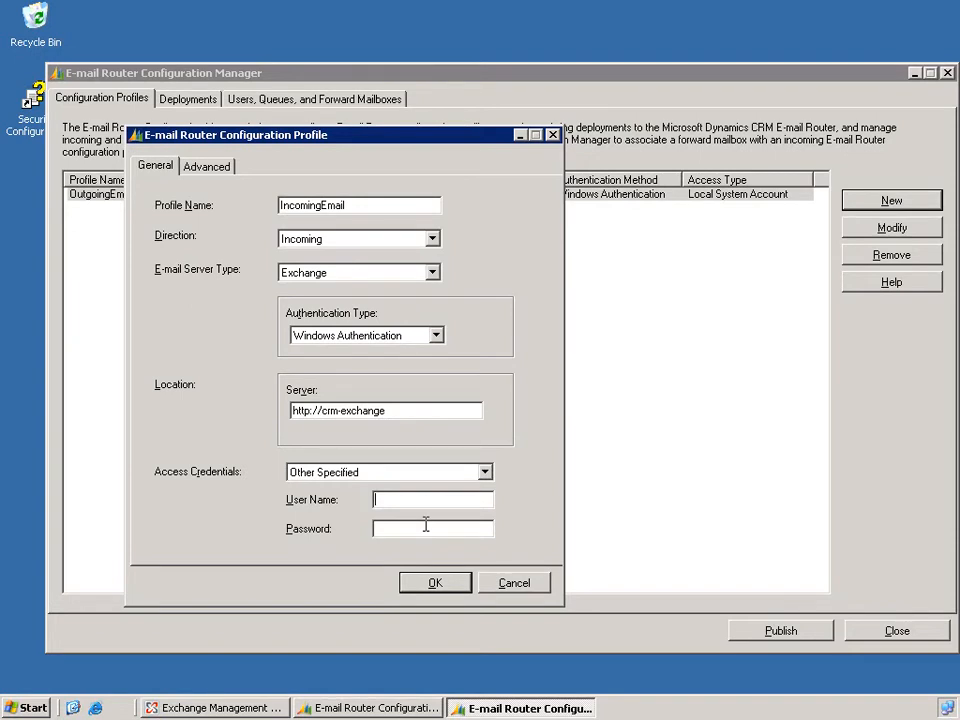
Set the access credentials of the IncomingEmail profile to User Specified.
click(435, 472)
click(434, 500)
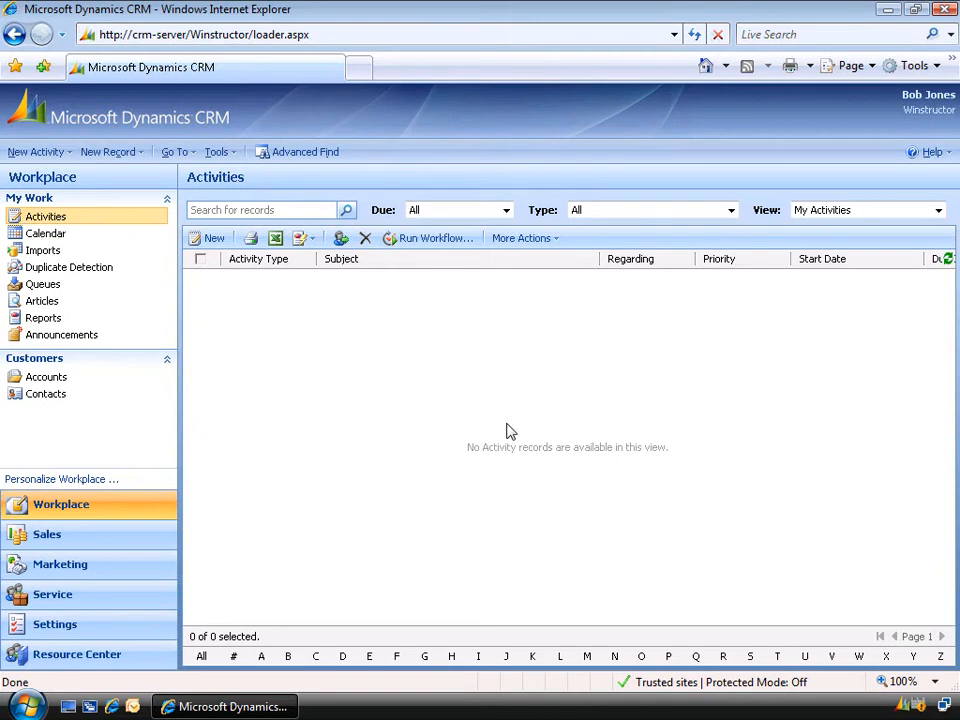
In the CRM personal e-mail options, allow the E-mail Router to use your credentials and go to the user name and password entries.
click(87, 481)
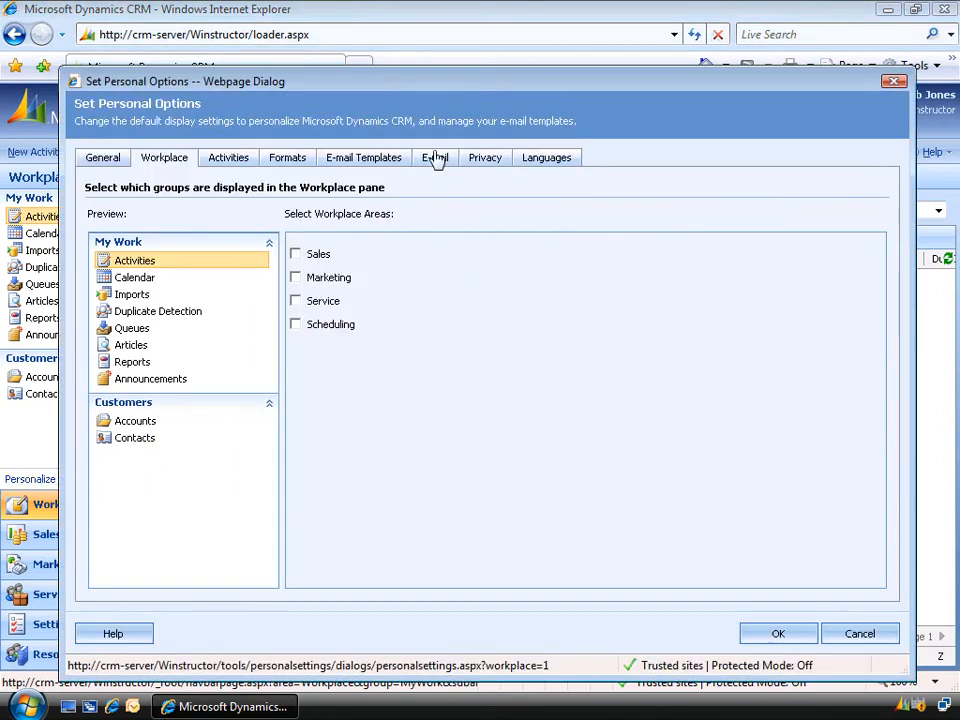
click(436, 162)
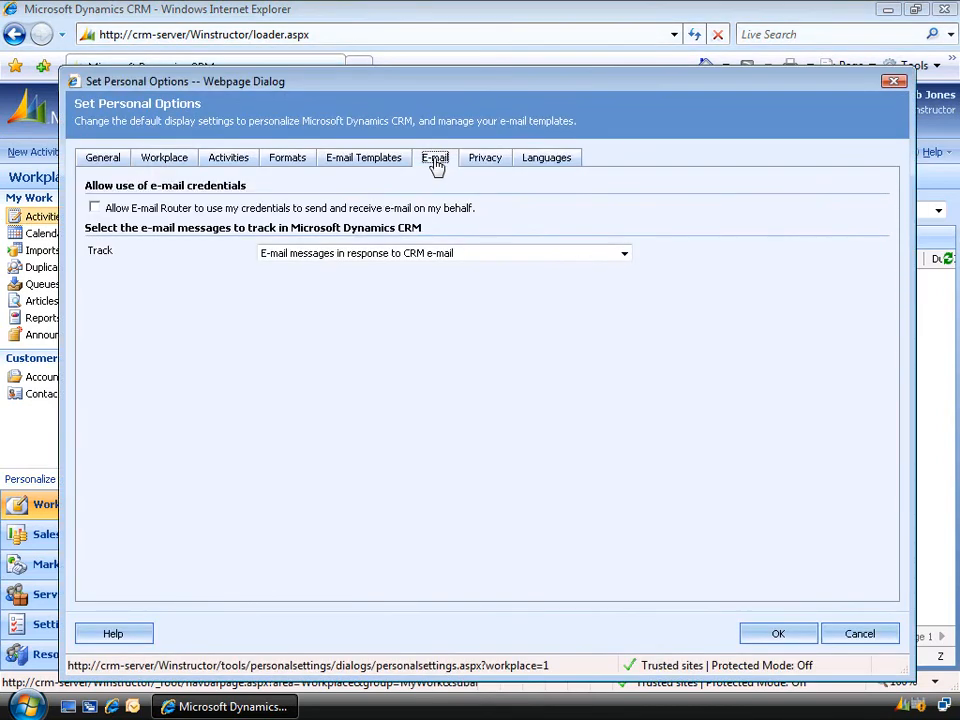
click(95, 209)
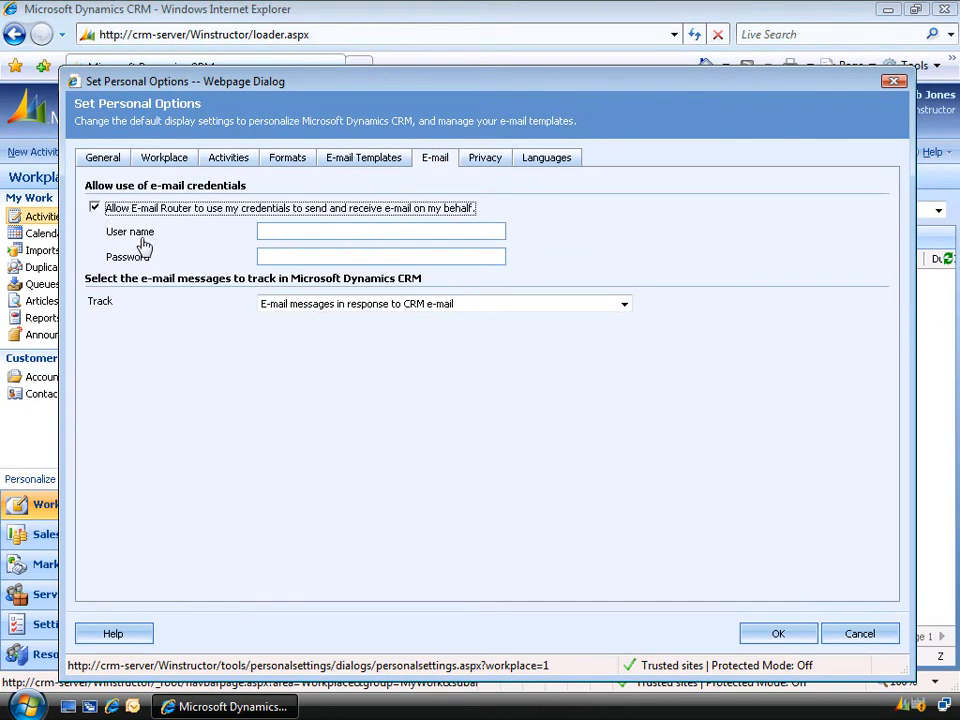
click(295, 230)
click(292, 256)
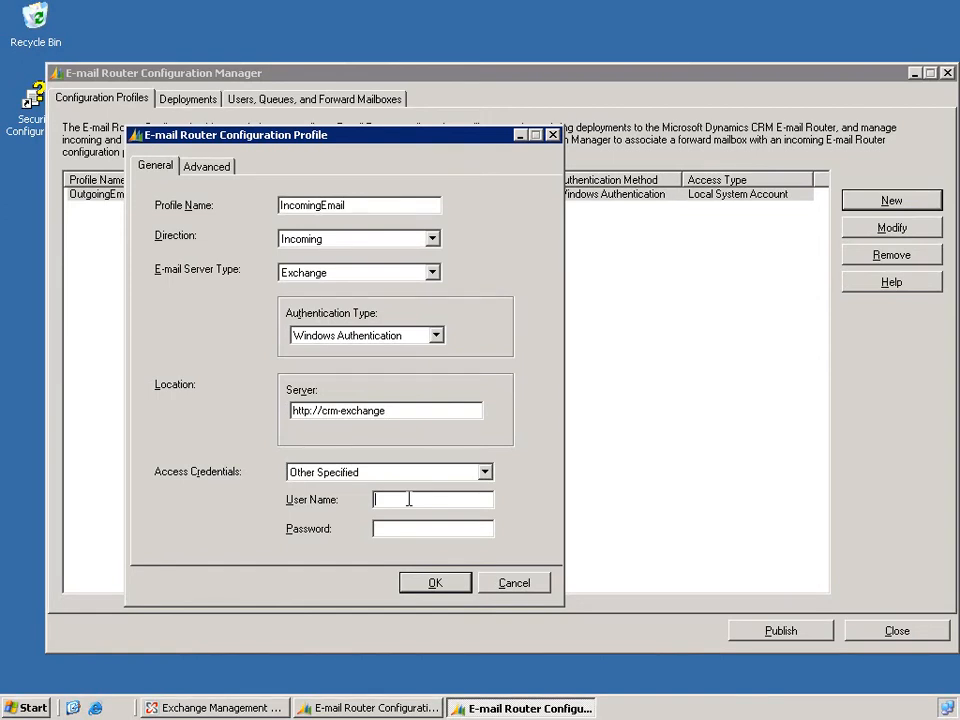
Enter the user name crmlab\support and the account password as the IncomingEmail profile's access credentials and save the profile.
text(crmlab\support)
key(Tab)
text(********)
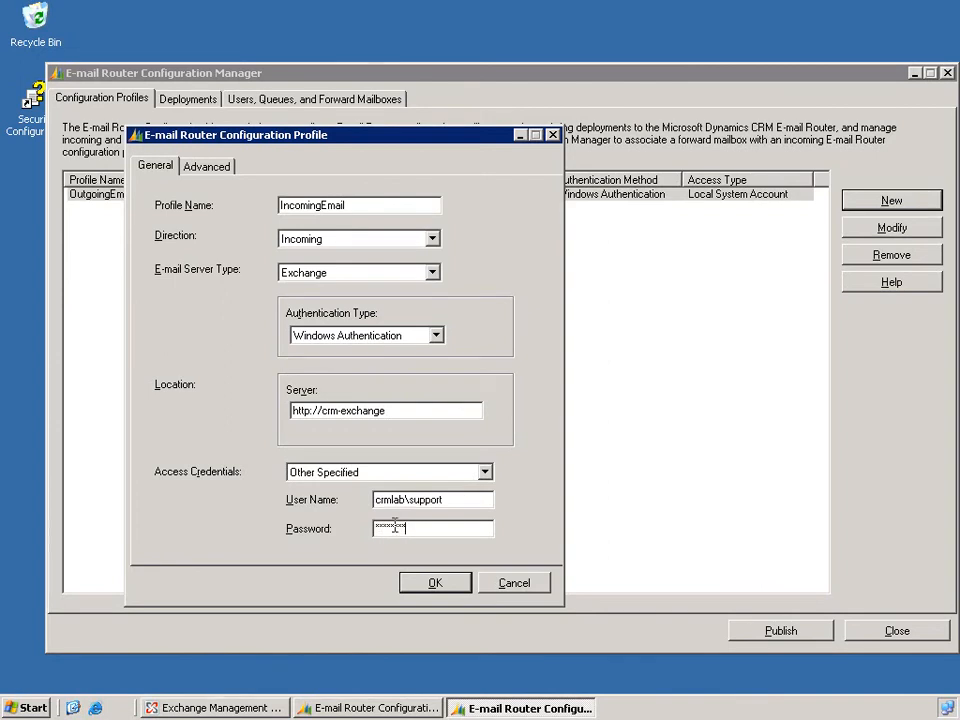
click(431, 588)
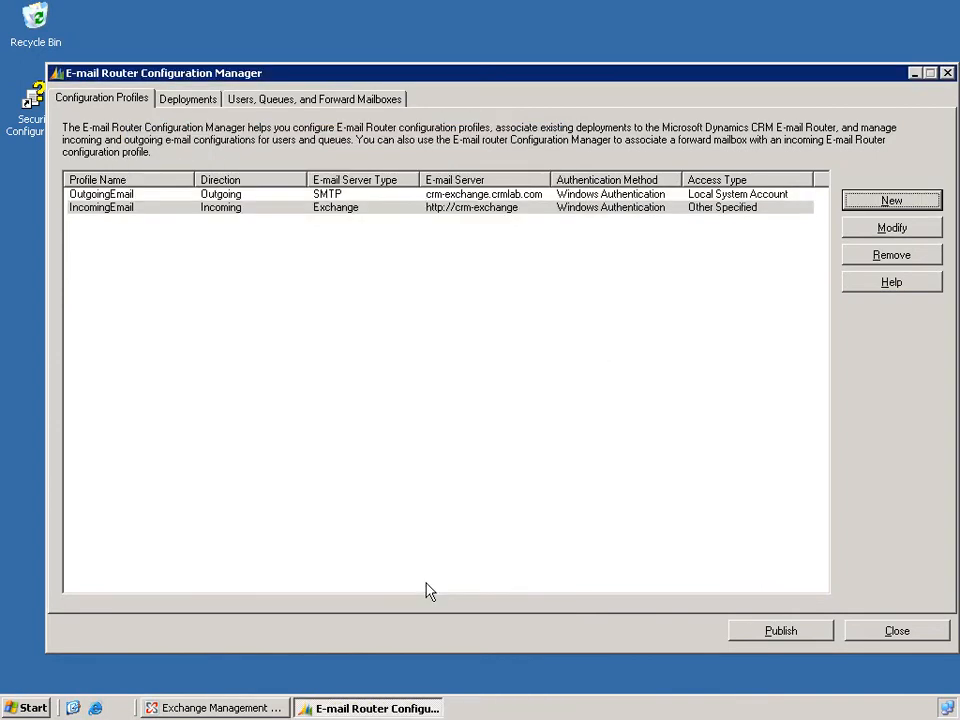
click(198, 108)
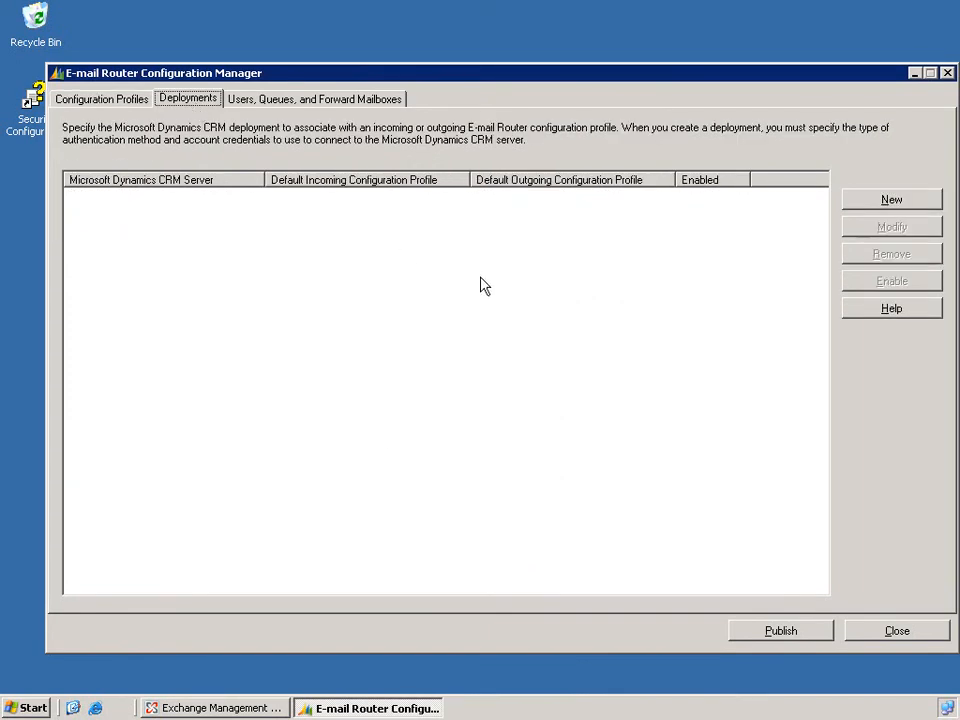
click(891, 200)
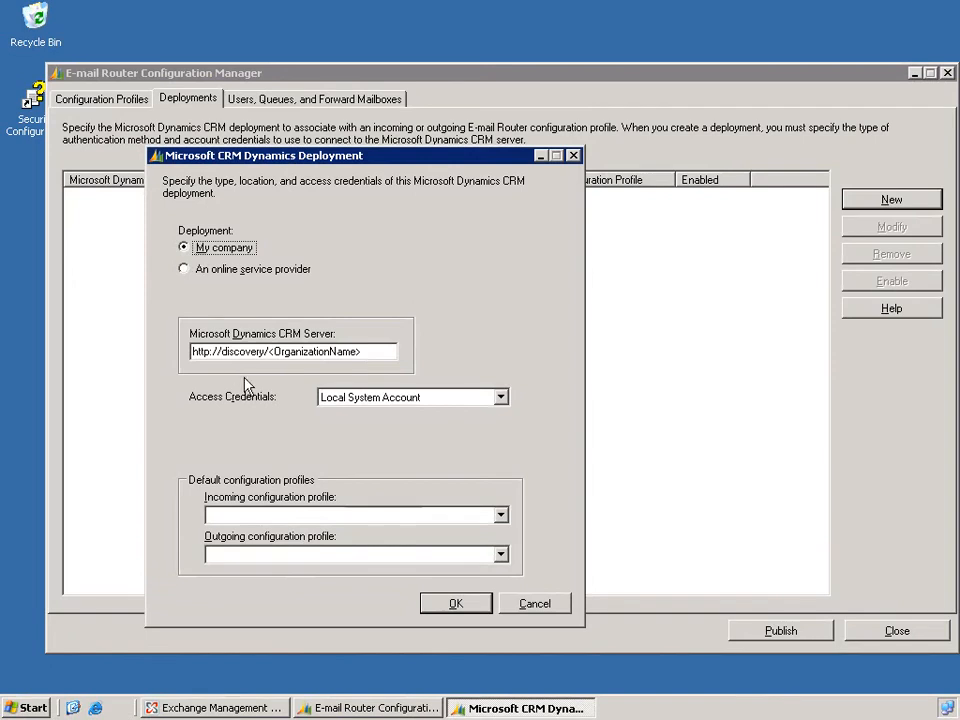
drag(222, 351, 385, 345)
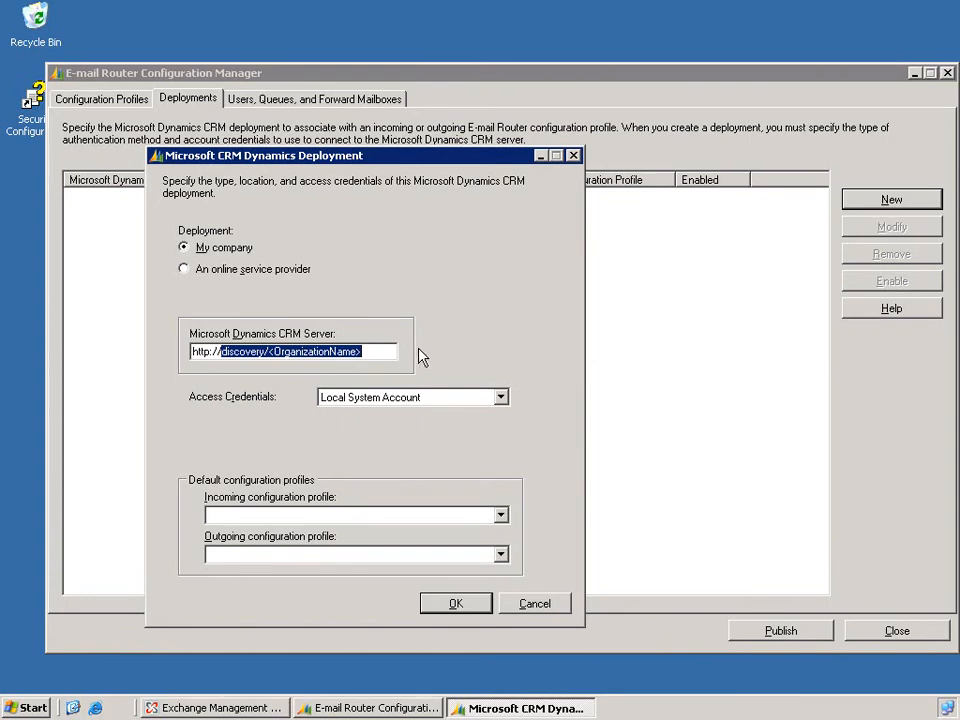
text(crm-server)
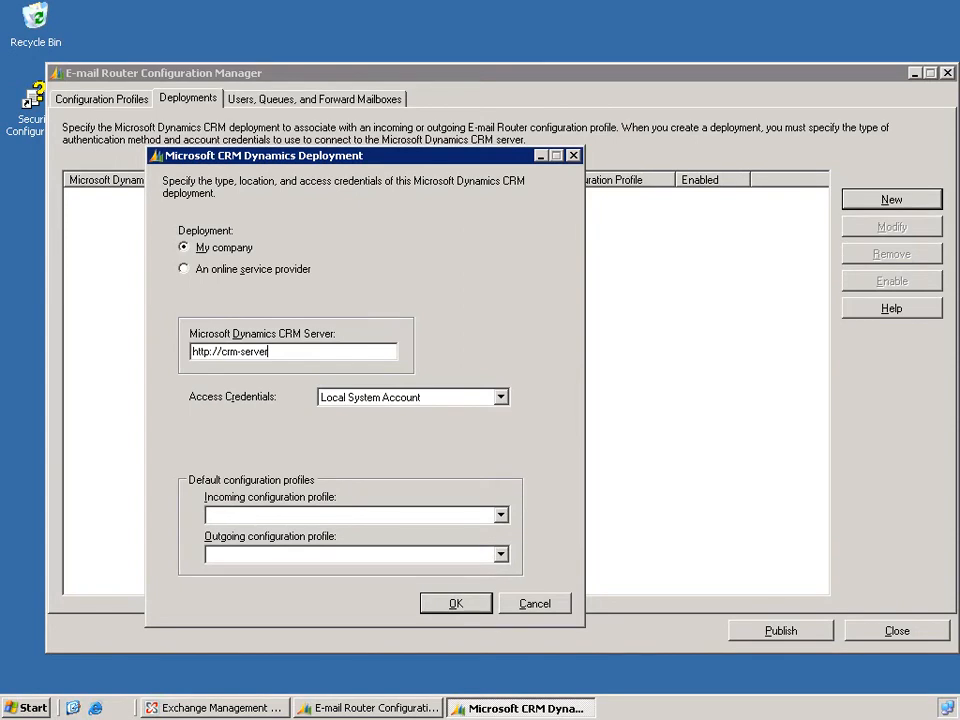
text(/Winstructor)
Set the deployment's default profiles to IncomingEmail for incoming and OutgoingEmail for outgoing, and save the deployment.
click(501, 516)
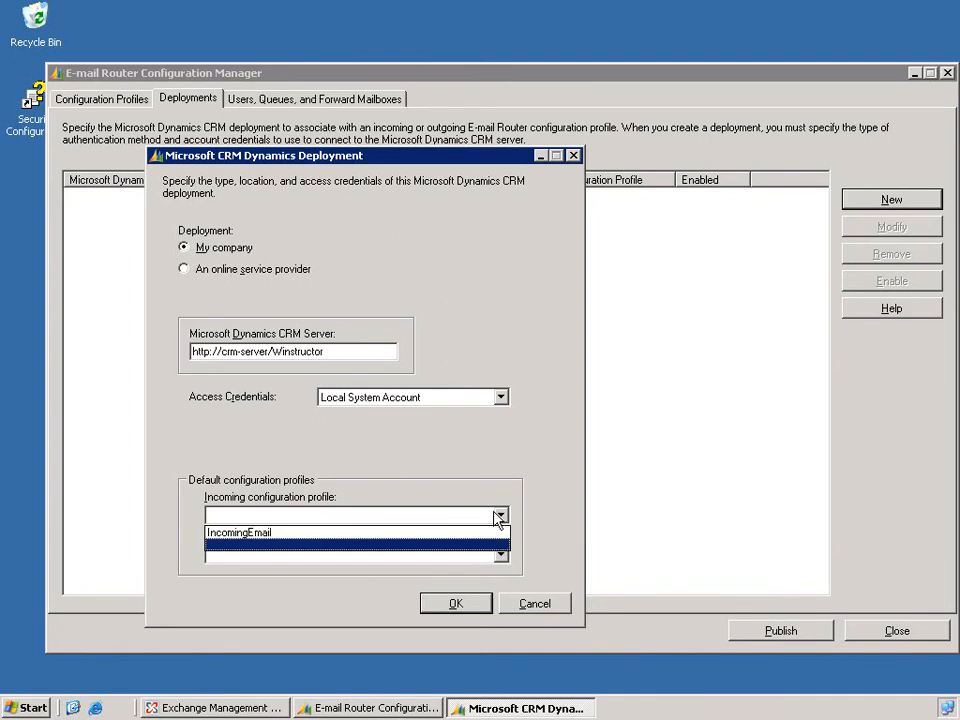
click(474, 540)
click(499, 556)
click(476, 581)
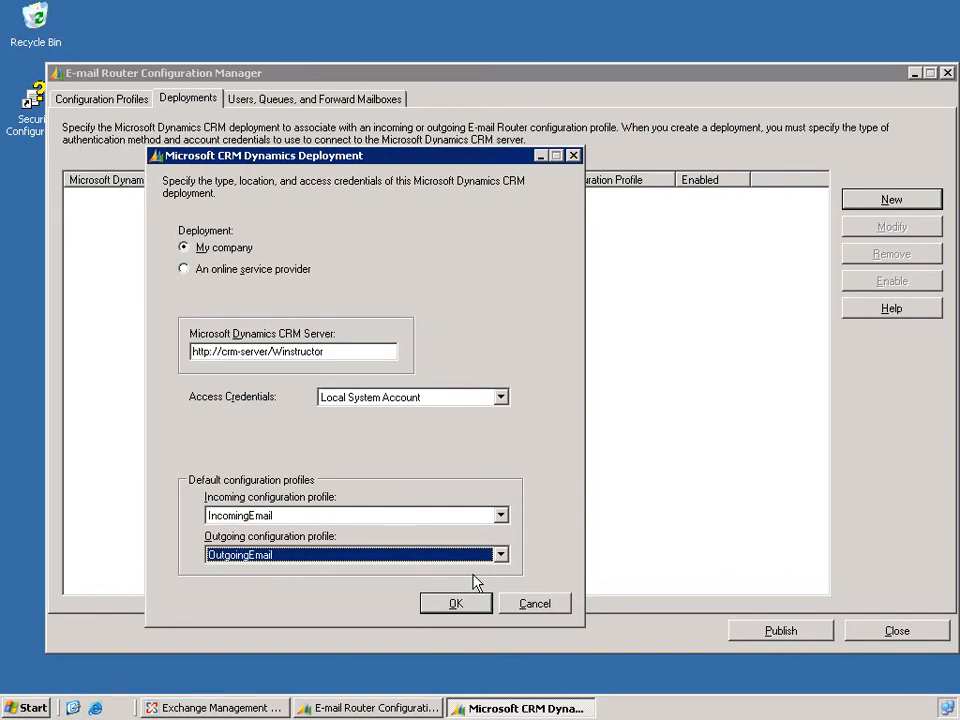
click(467, 607)
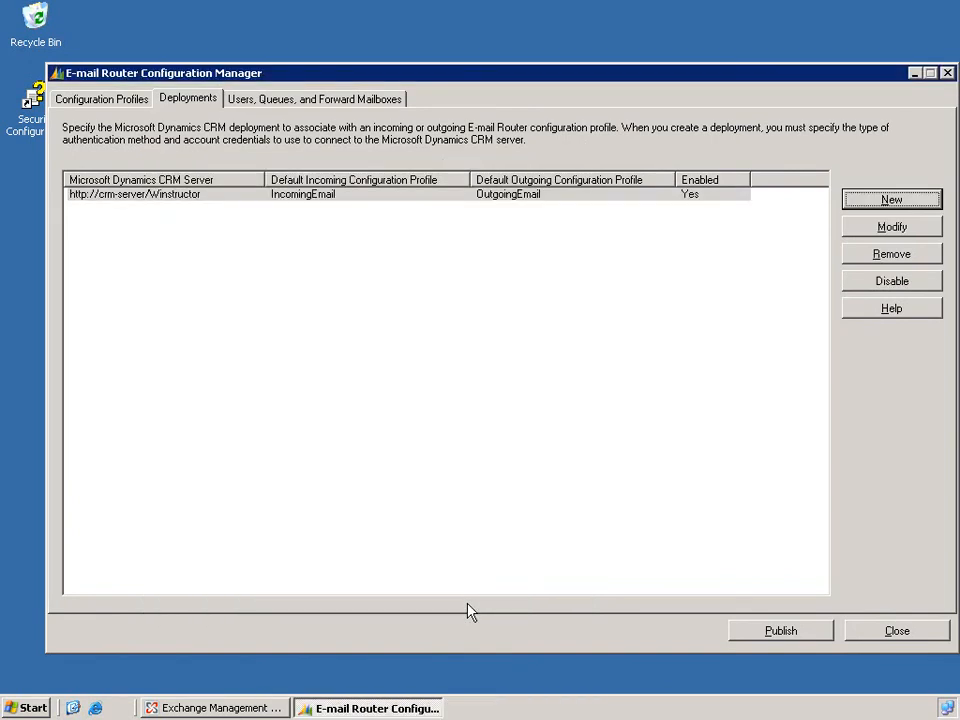
Load the Winstructor deployment's users and mailboxes and review its forward mailboxes and its users and queues.
click(376, 101)
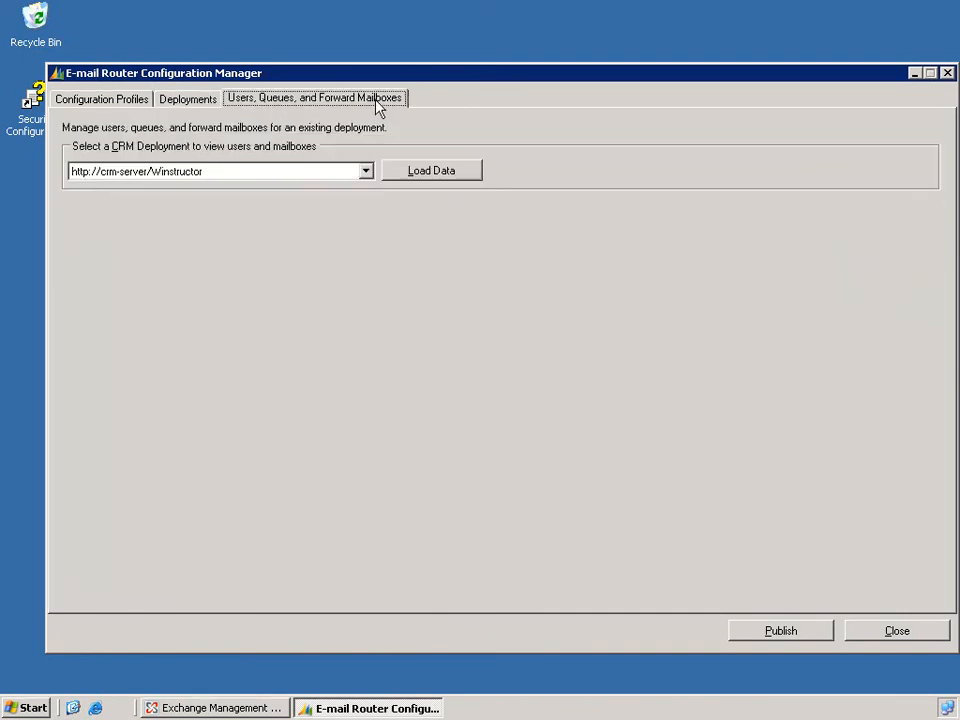
click(432, 171)
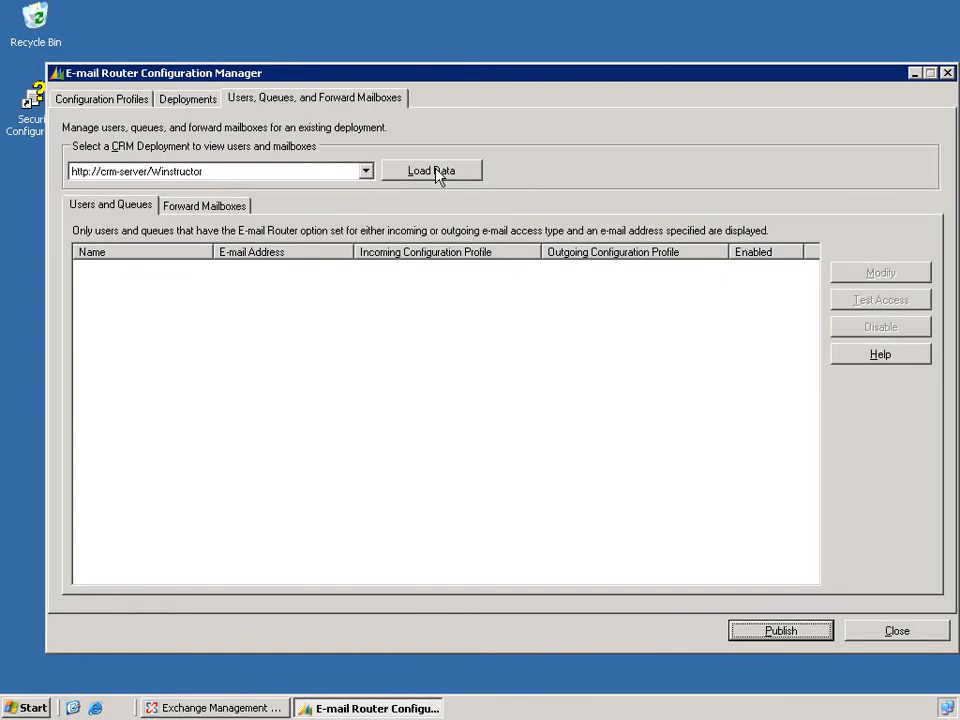
click(190, 207)
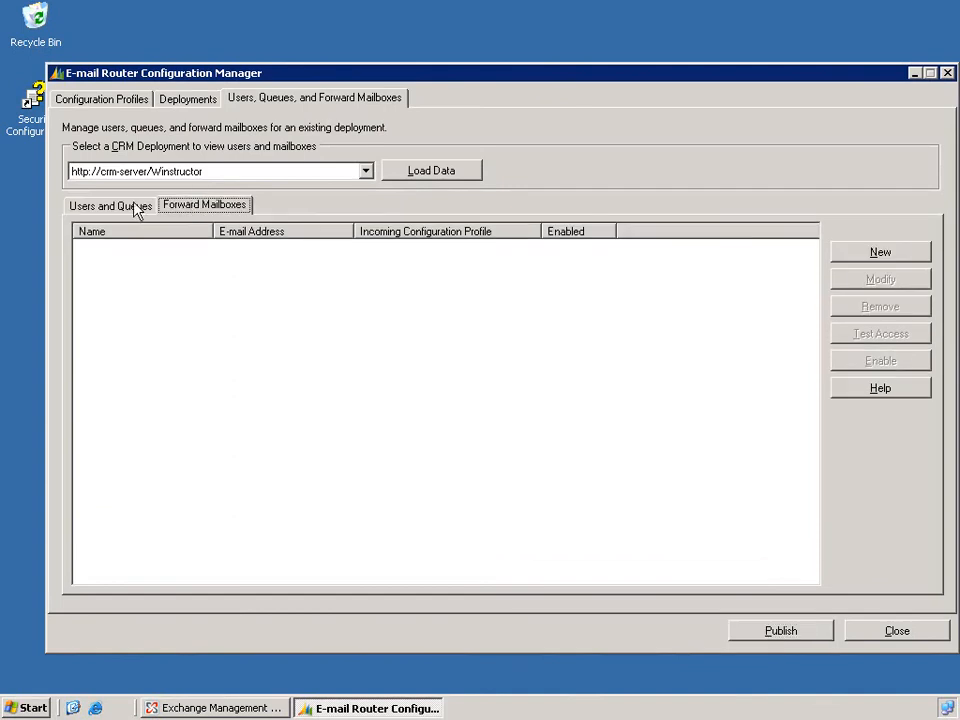
click(130, 206)
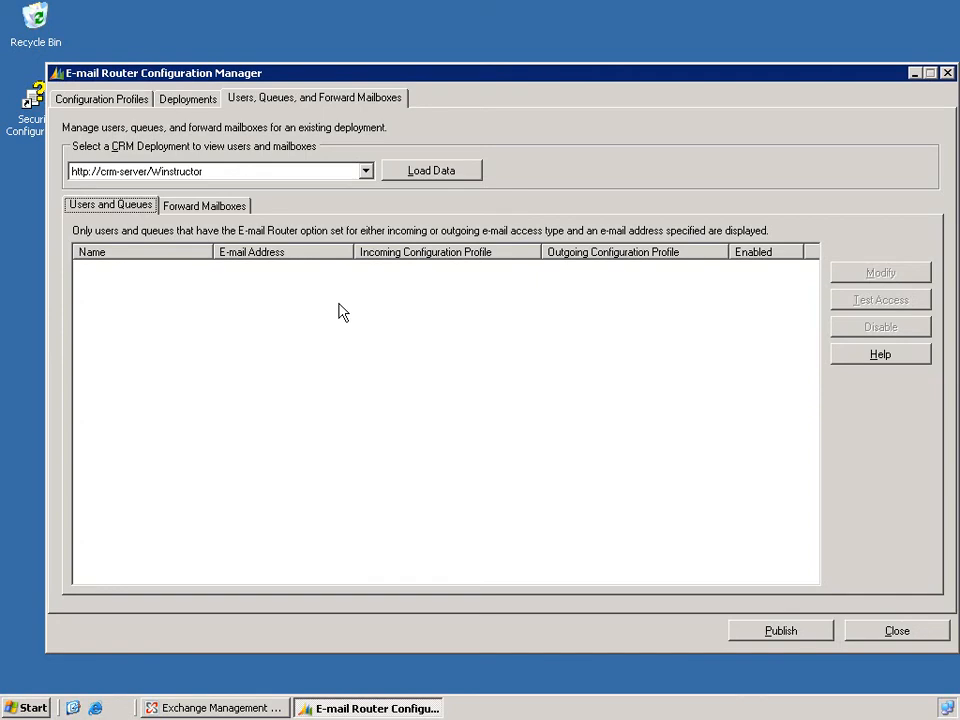
Switch to the Exchange Management Console and start creating a User Mailbox for a new user.
click(247, 710)
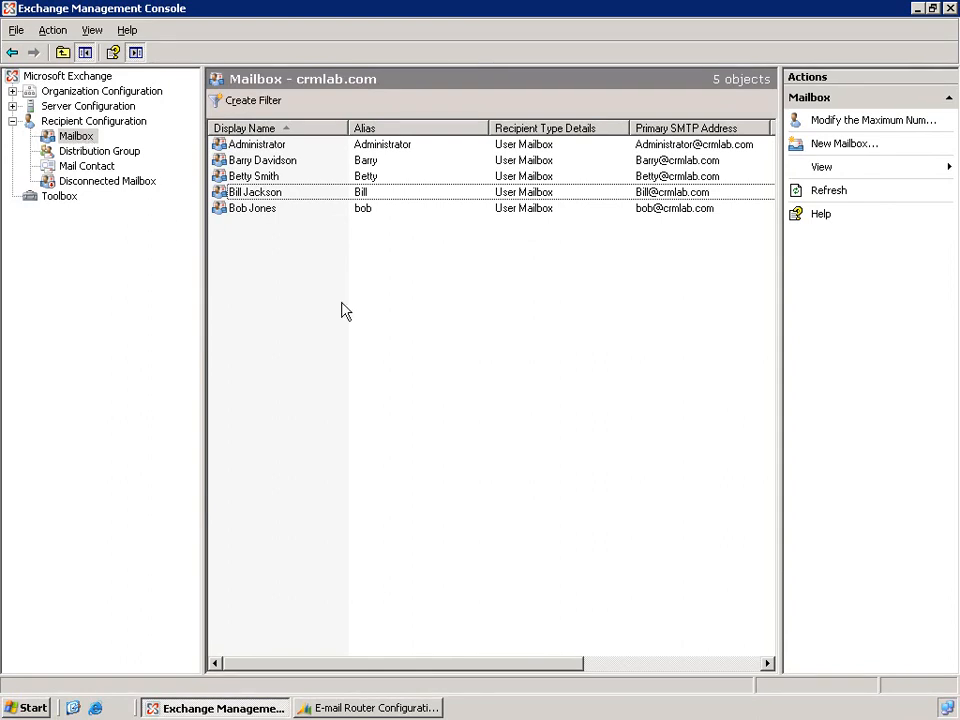
click(819, 149)
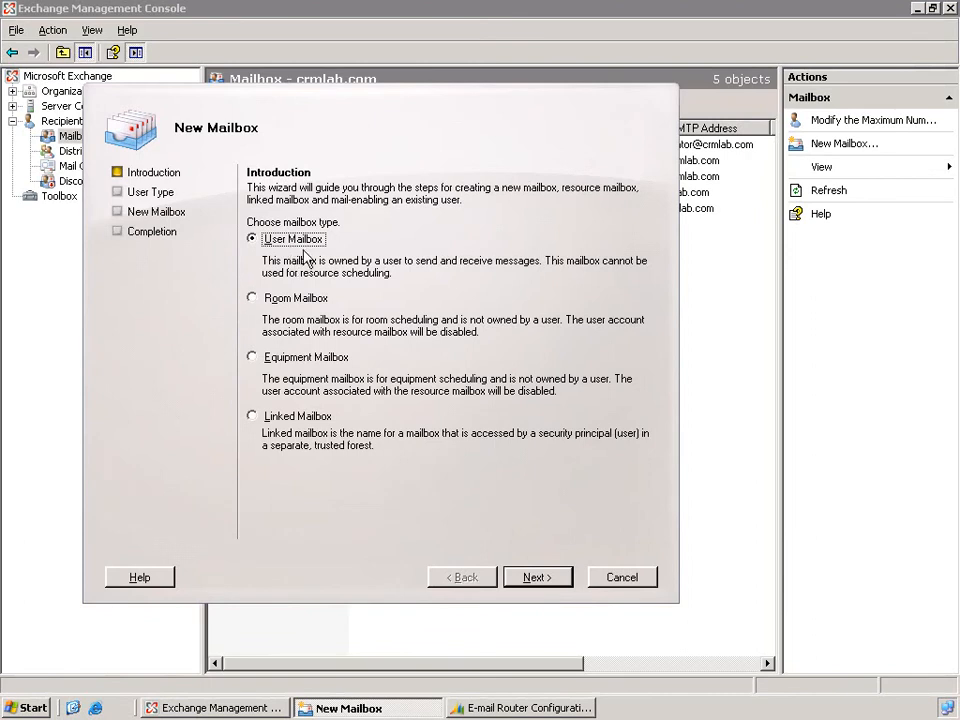
click(530, 578)
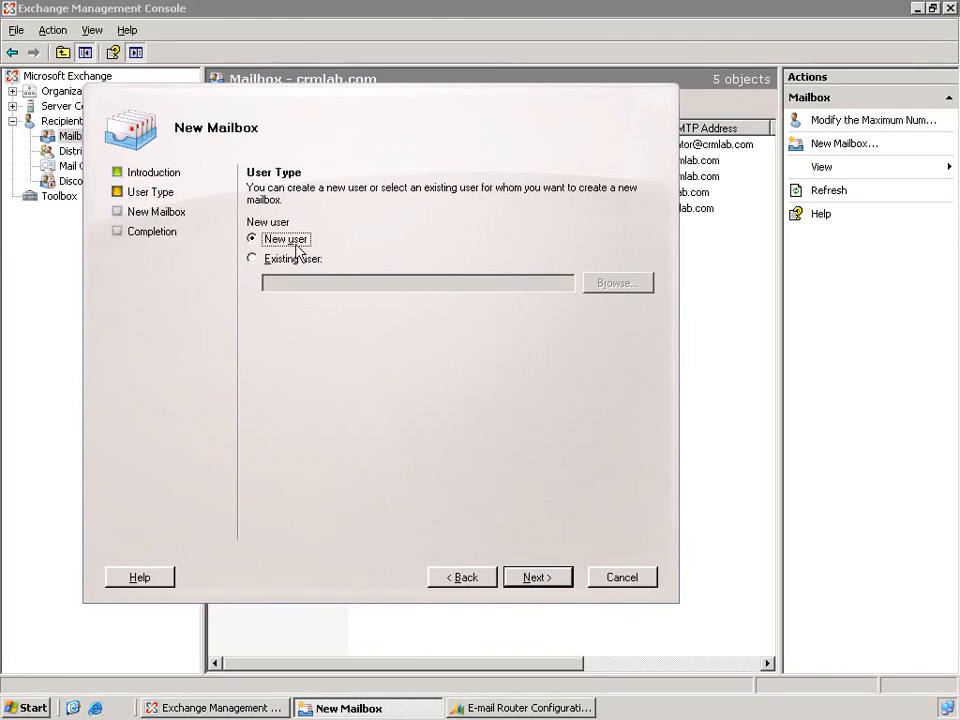
click(531, 578)
Give the new mailbox user the first name Tech, last name Support and user logon name support.
click(345, 275)
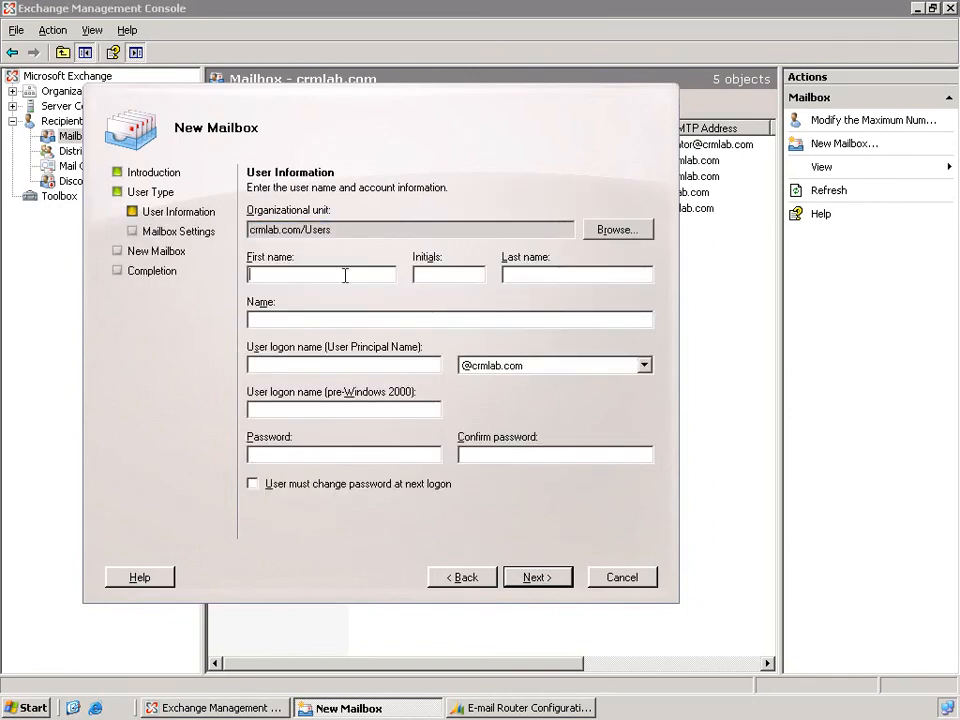
text(Tech)
key(Tab)
key(Tab)
text(Support)
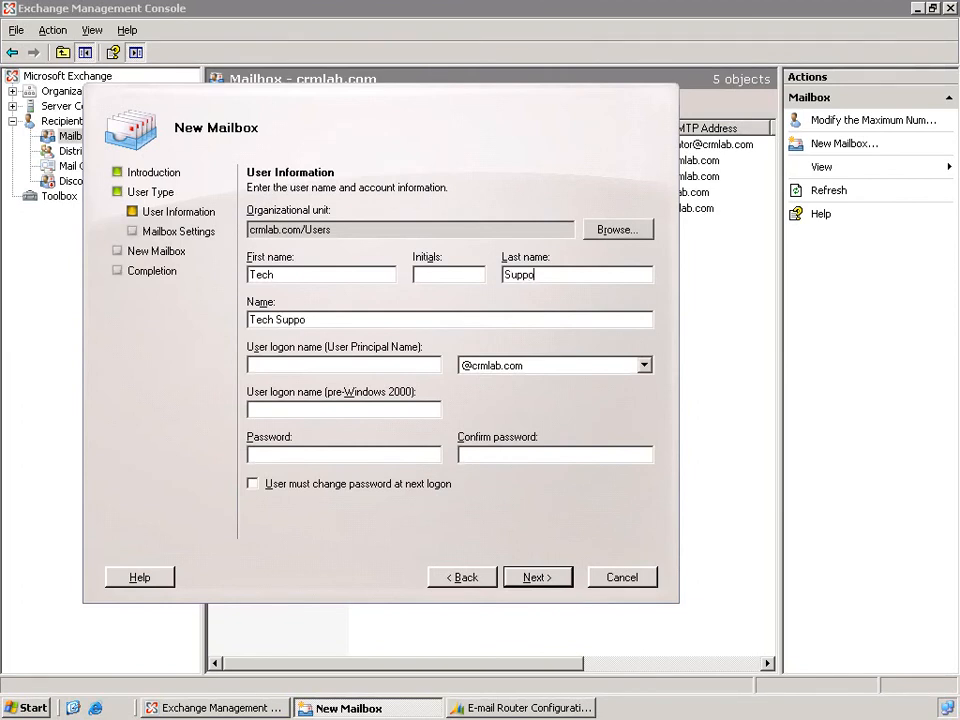
key(Tab)
key(Tab)
text(support)
Enter and confirm the mailbox account password, and continue to the mailbox settings.
click(298, 459)
text(P@ssw0rd)
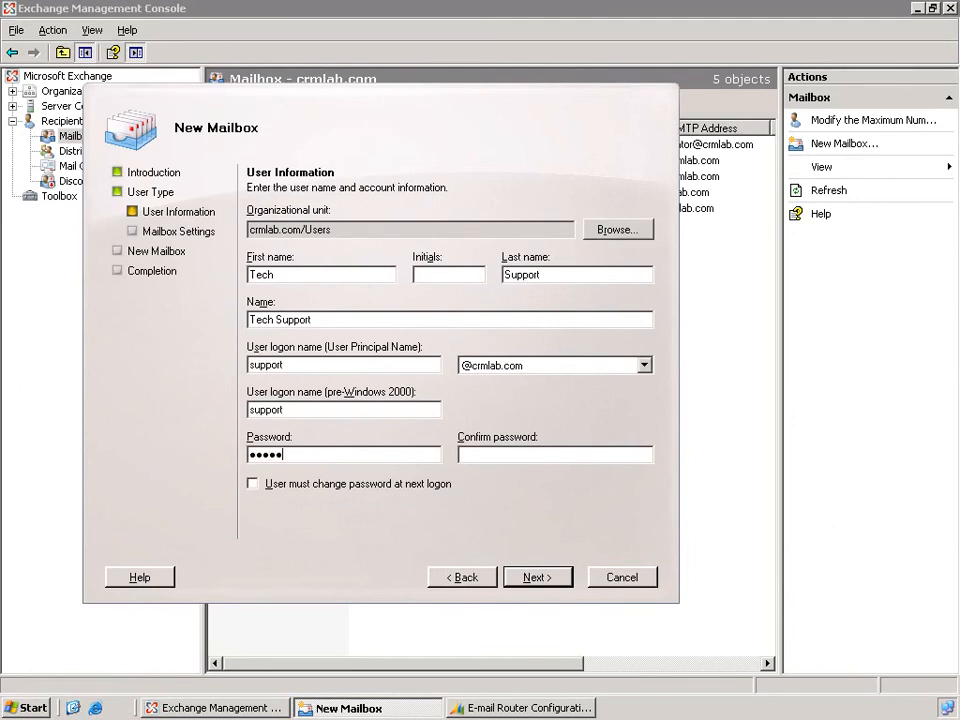
key(Tab)
text(P@ssw0rd)
click(538, 580)
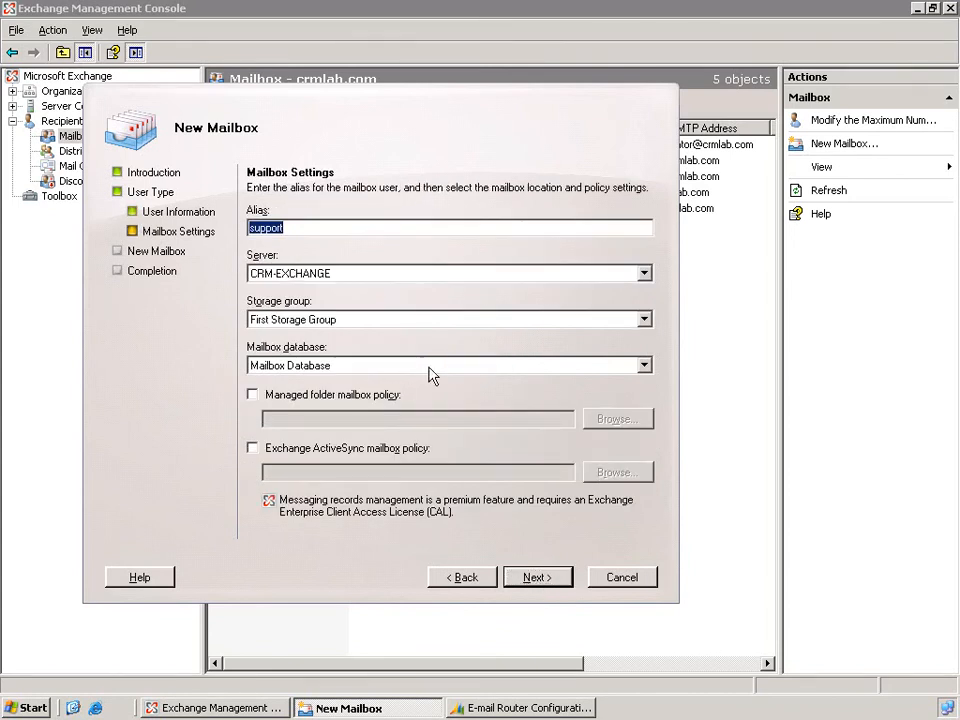
Accept the default mailbox settings, create the Tech Support mailbox and finish the wizard.
click(553, 580)
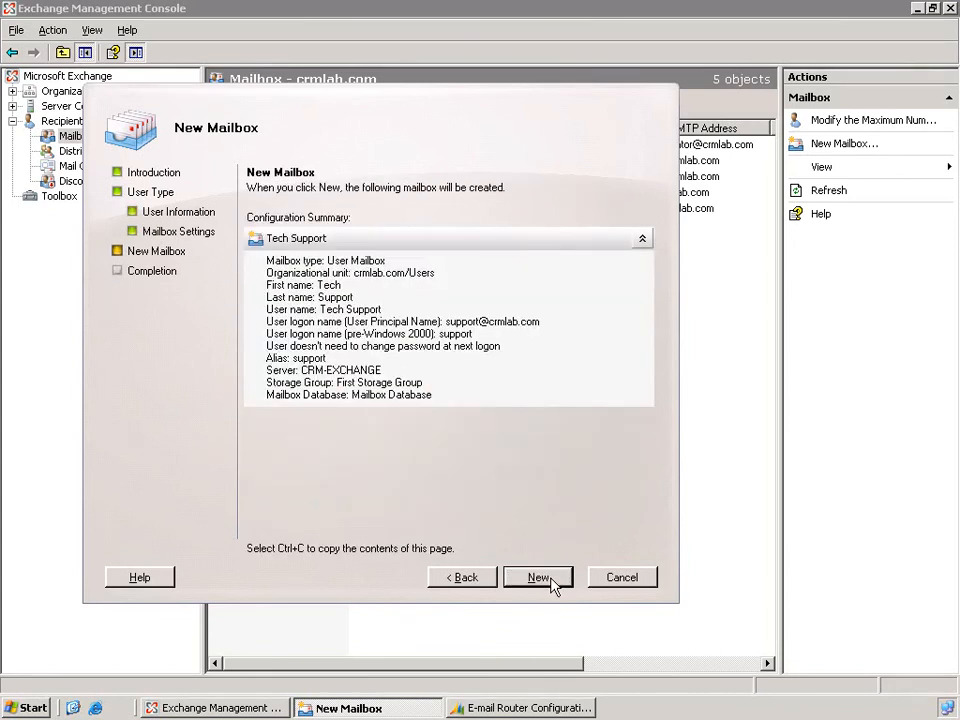
click(540, 578)
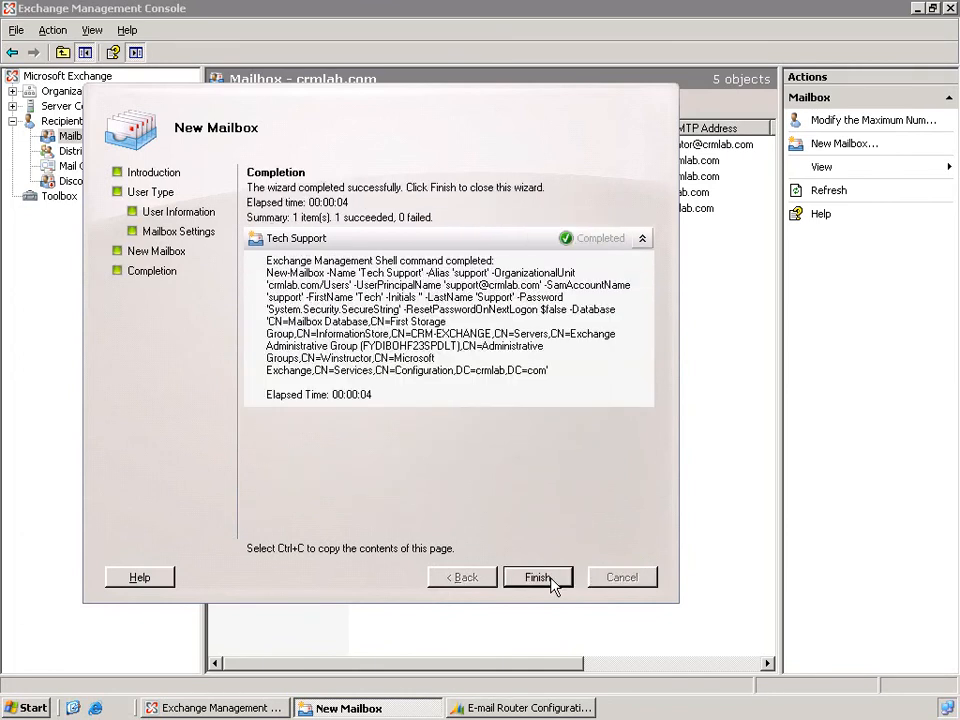
click(537, 578)
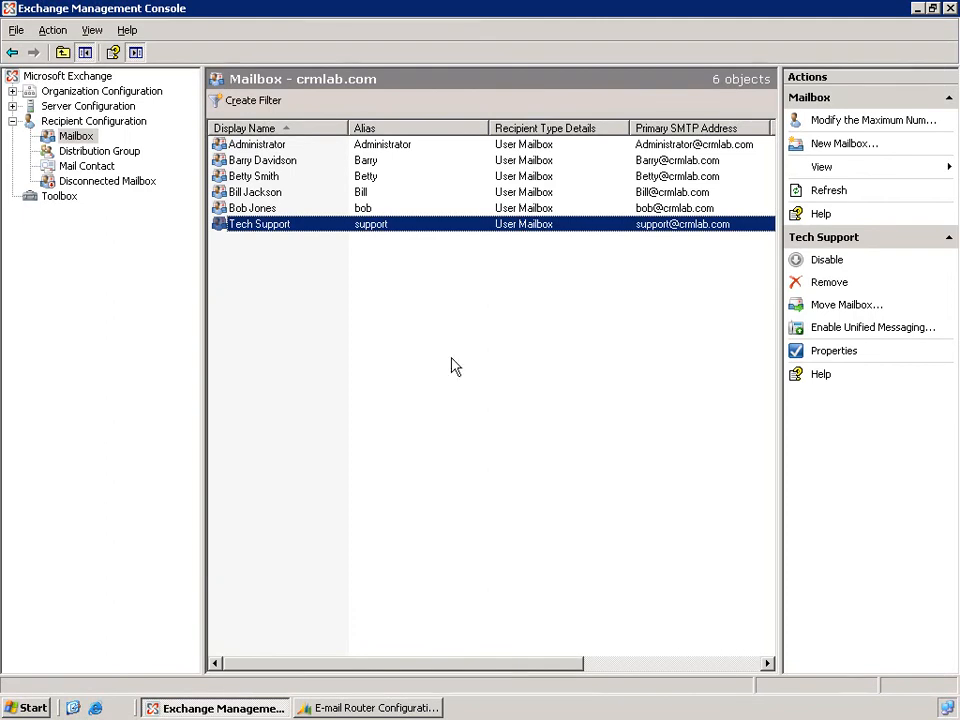
click(96, 708)
click(259, 77)
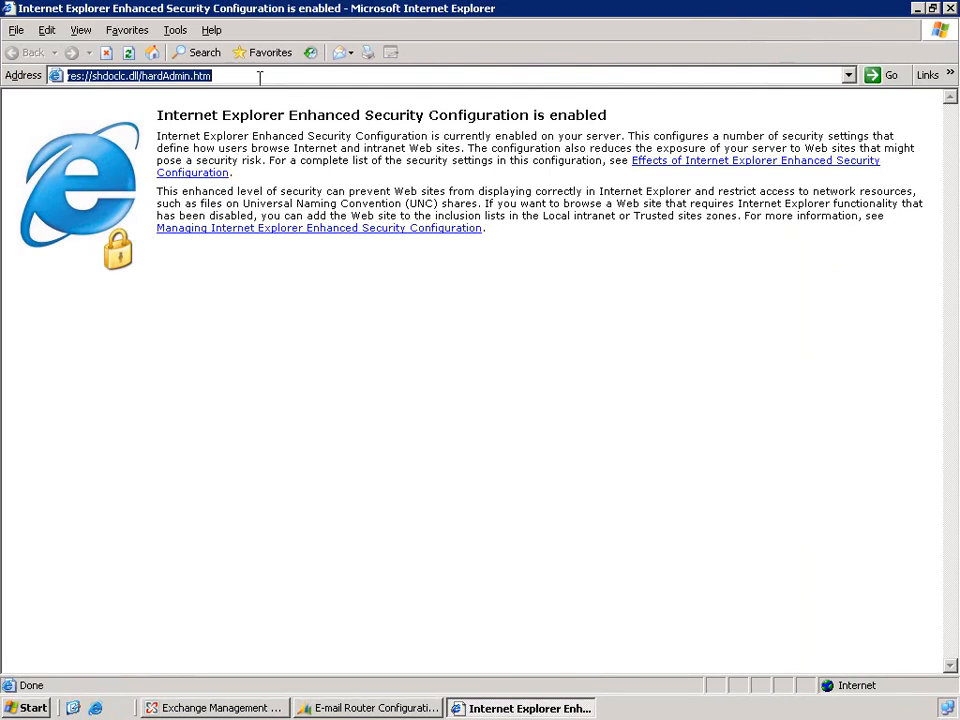
text(crm-ser)
key(Down)
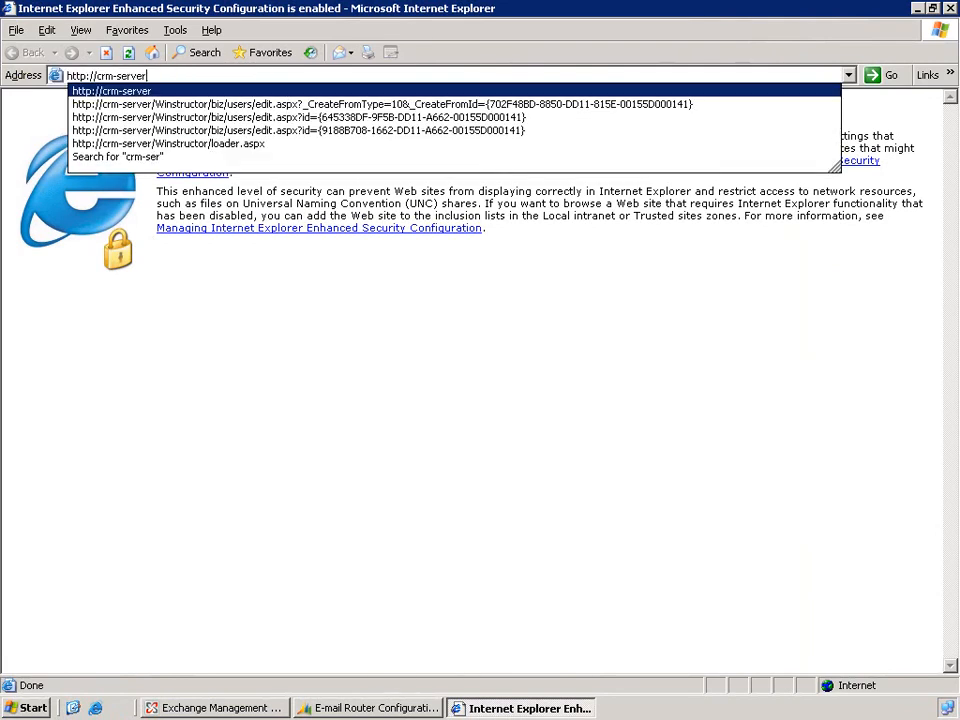
key(Return)
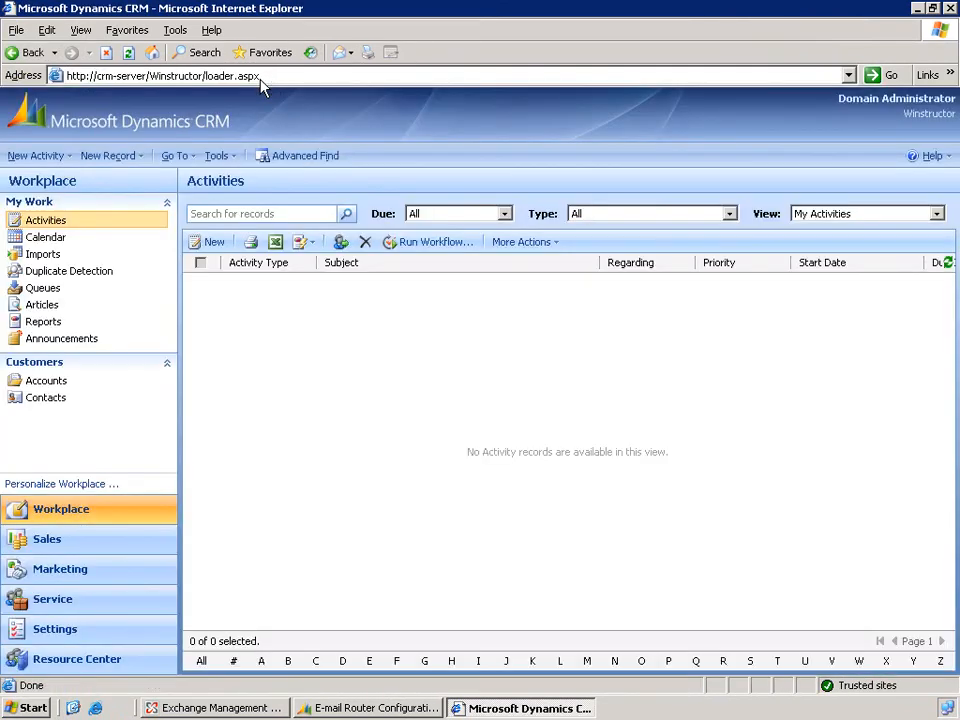
Begin a new single user record in the CRM administration settings with the domain logon name crmlab\support.
click(80, 628)
click(276, 500)
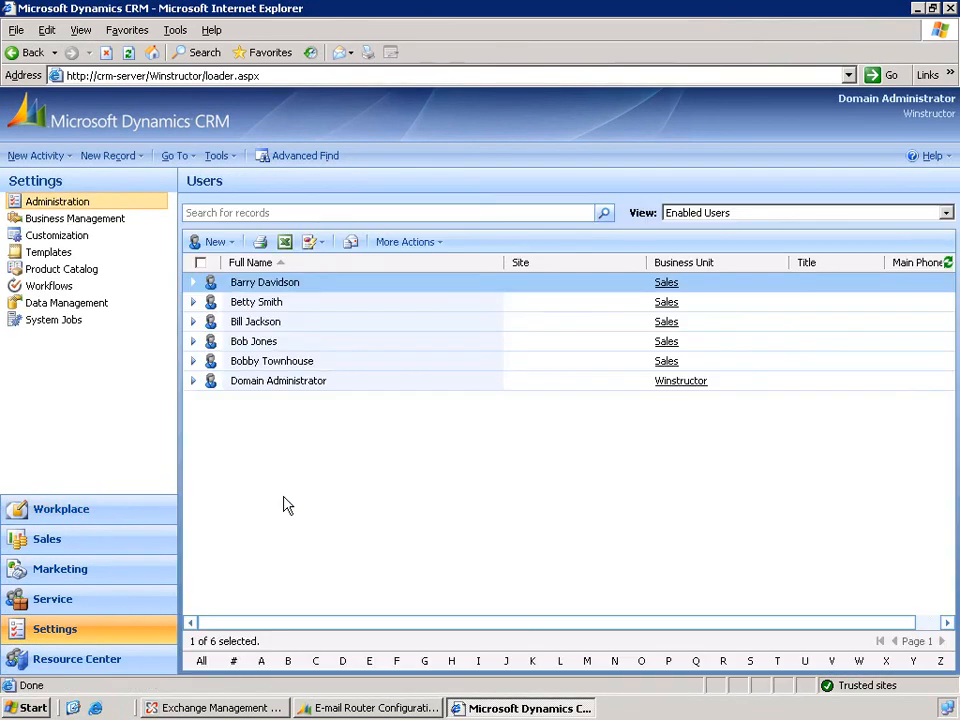
click(213, 242)
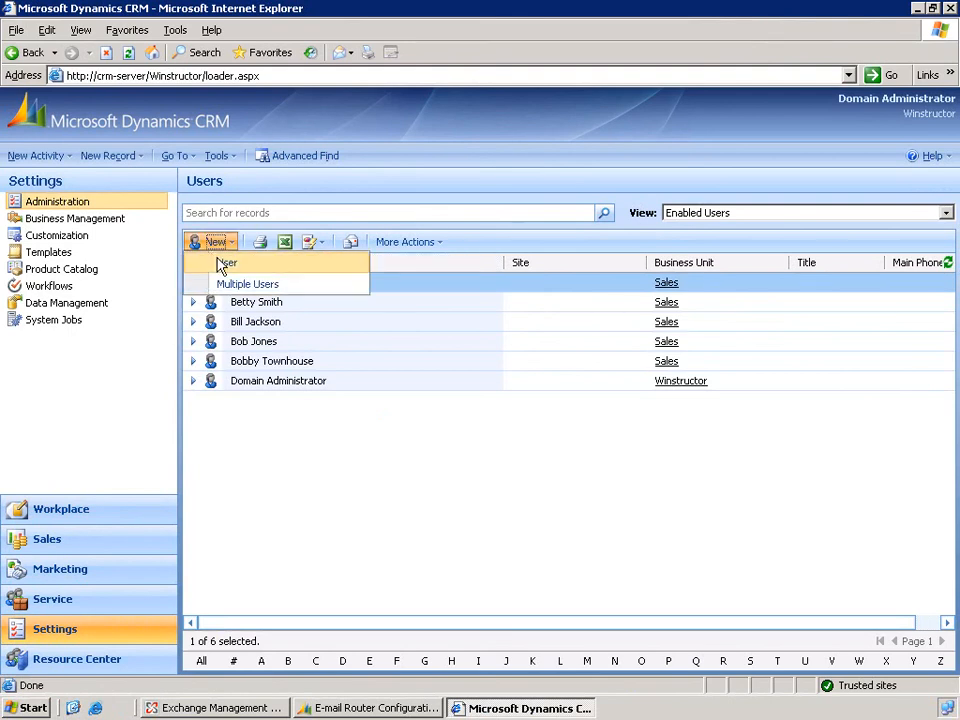
click(224, 263)
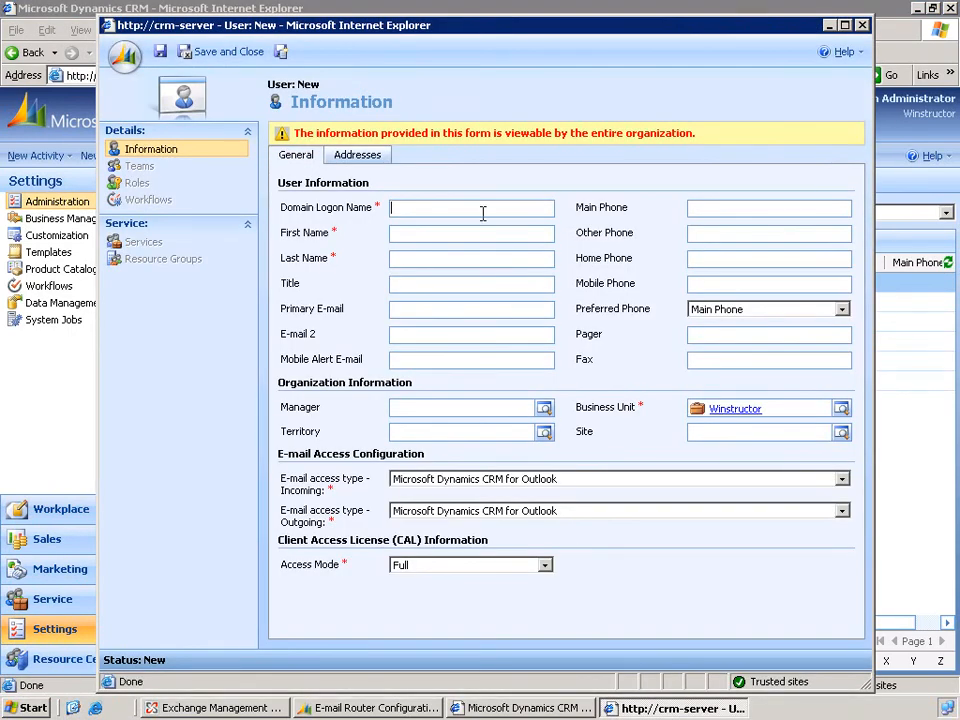
text(crmlab\support)
key(Tab)
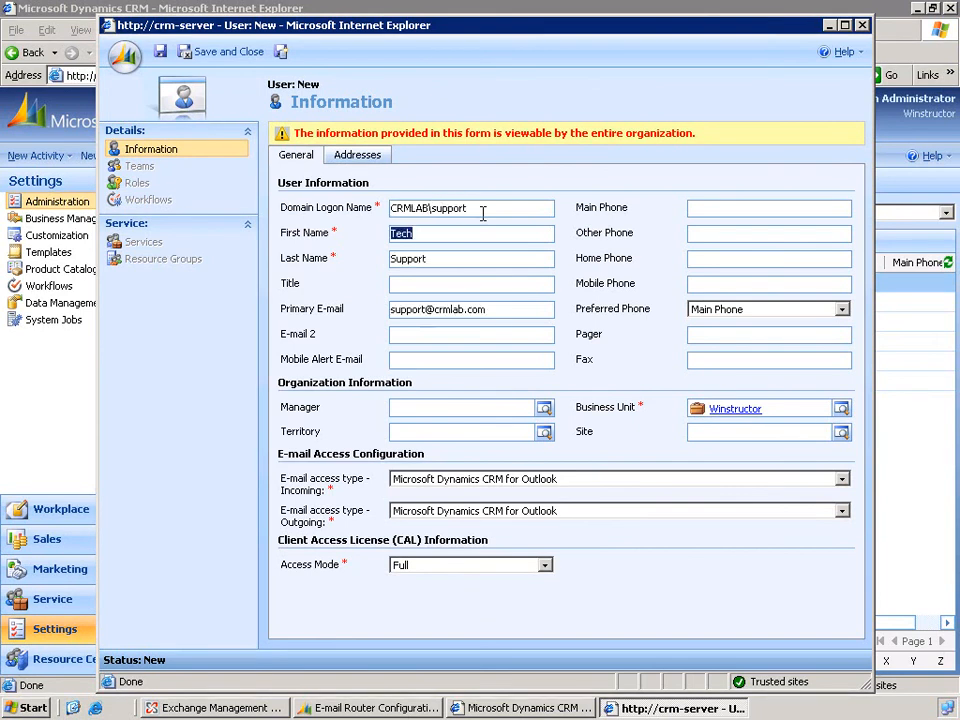
Set the incoming e-mail access type of the Tech Support user to E-mail Router, and save and close the record.
click(578, 485)
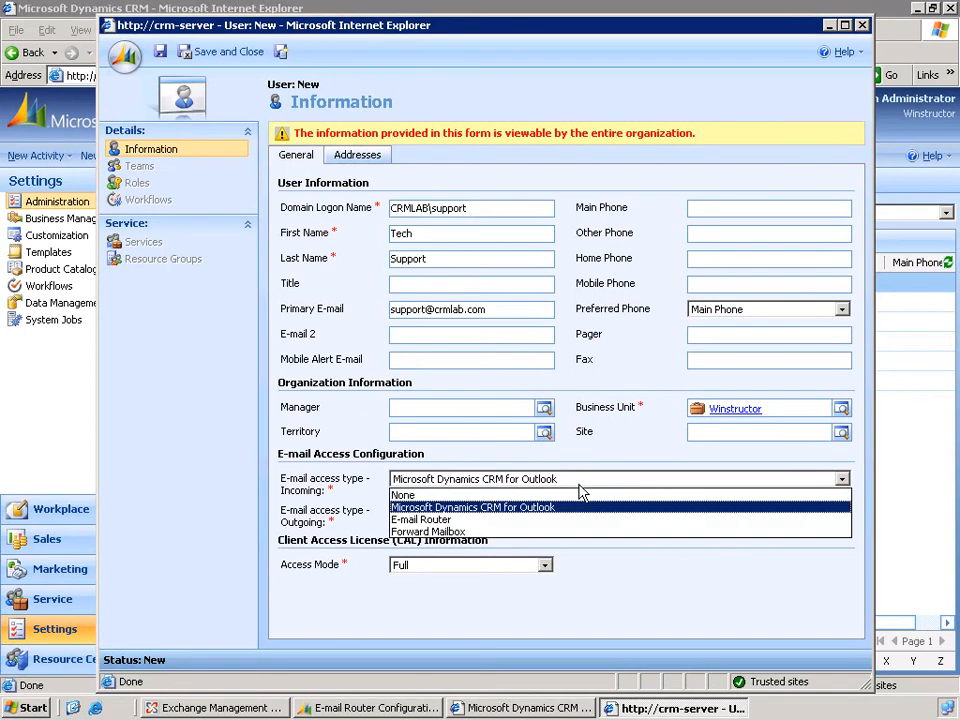
click(572, 518)
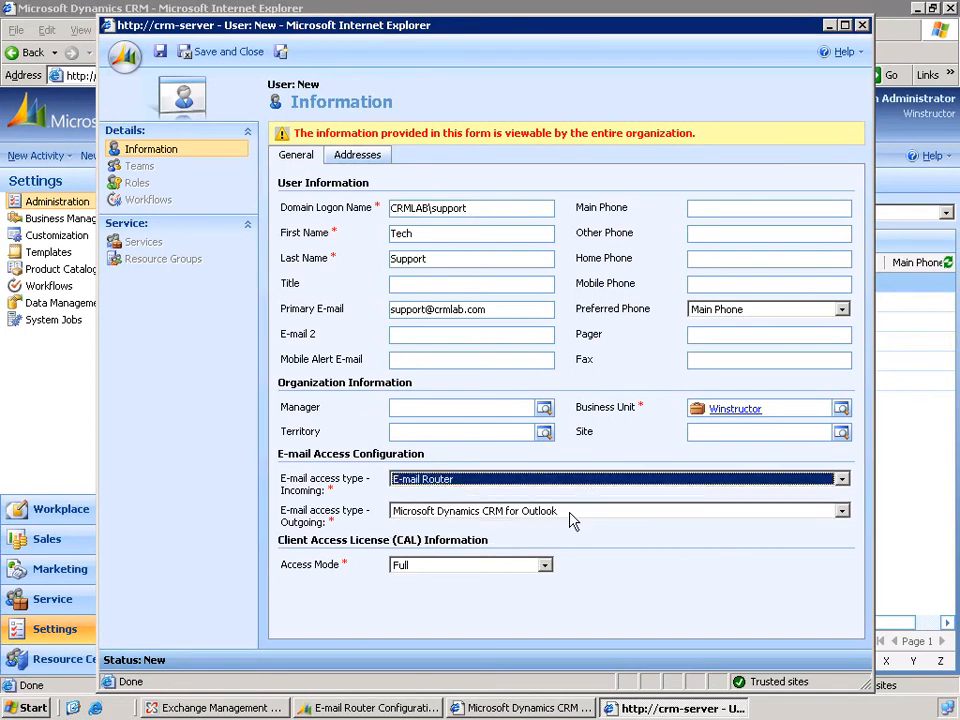
click(220, 56)
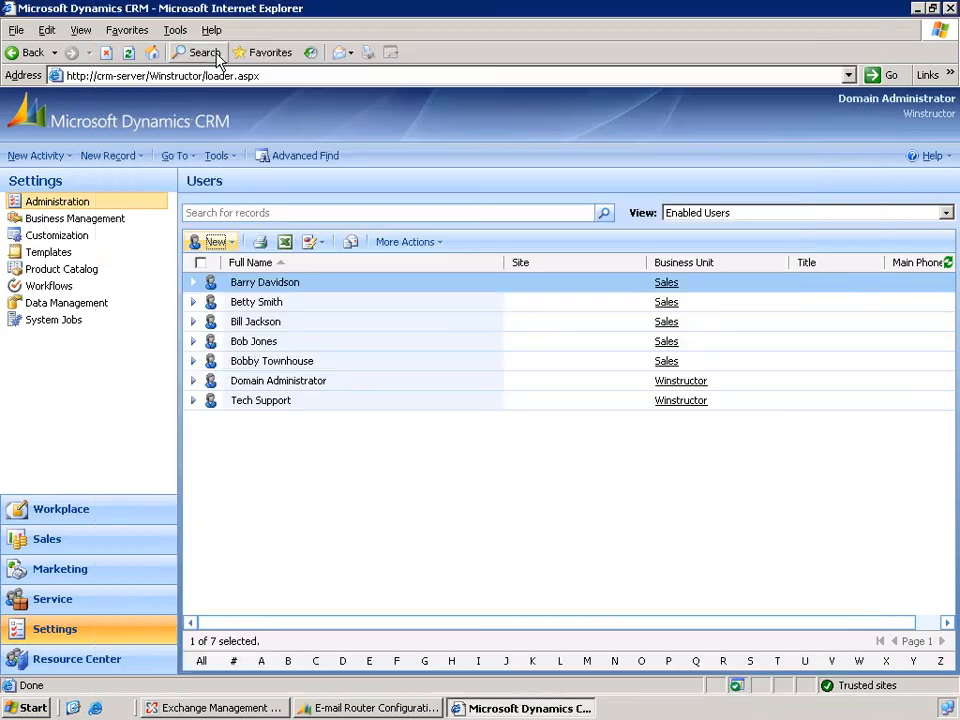
click(917, 10)
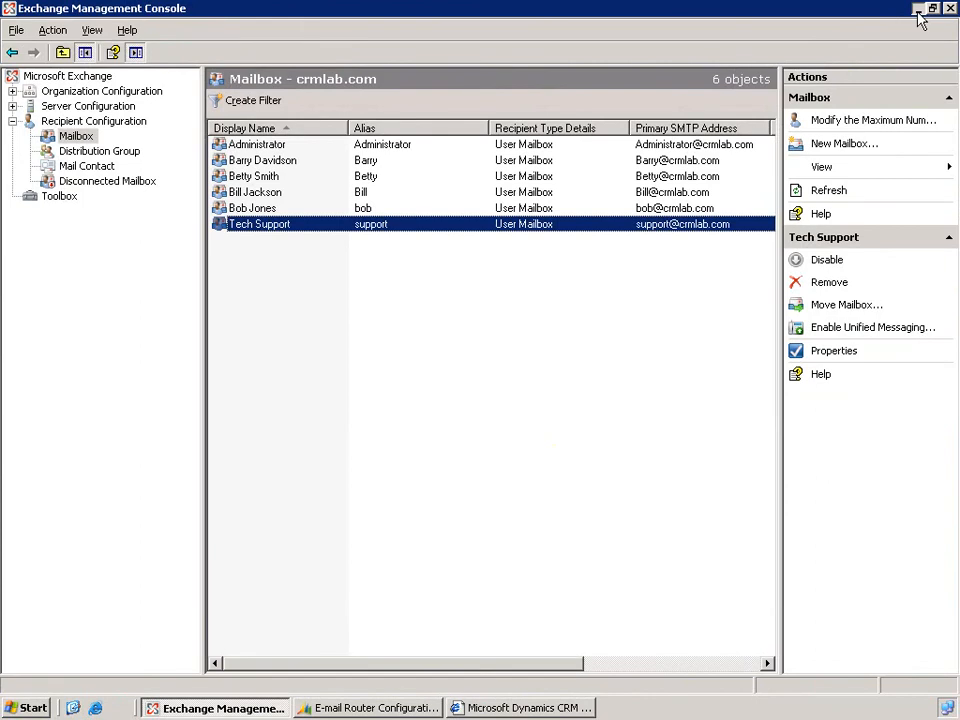
click(918, 10)
drag(500, 78, 491, 66)
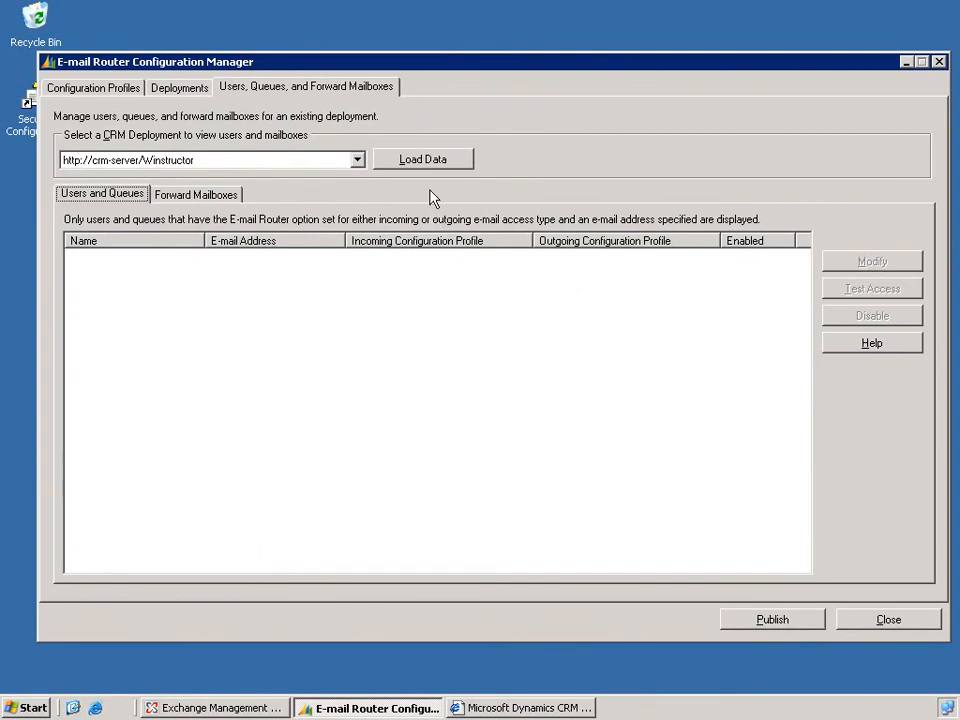
click(424, 161)
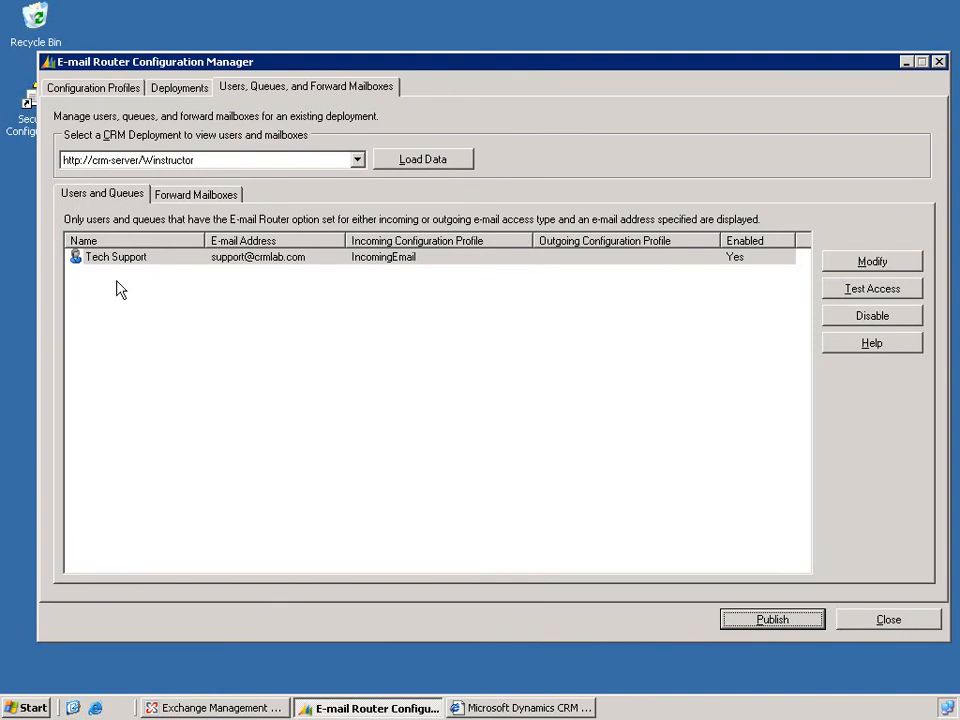
Test the e-mail access of the Tech Support user and publish the router configuration.
click(872, 289)
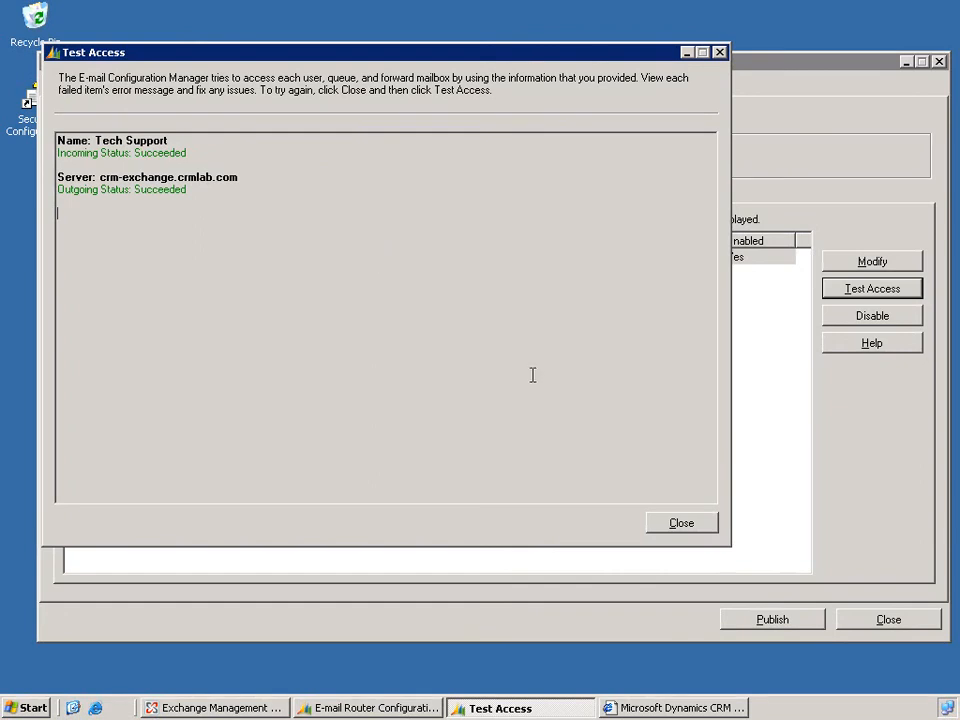
click(678, 524)
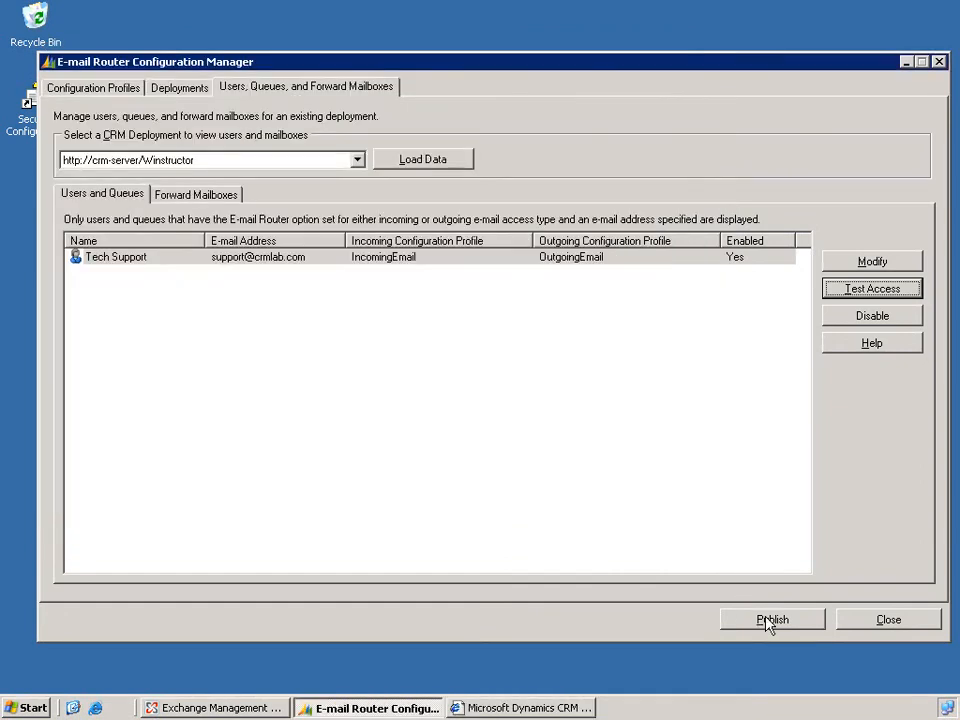
click(770, 620)
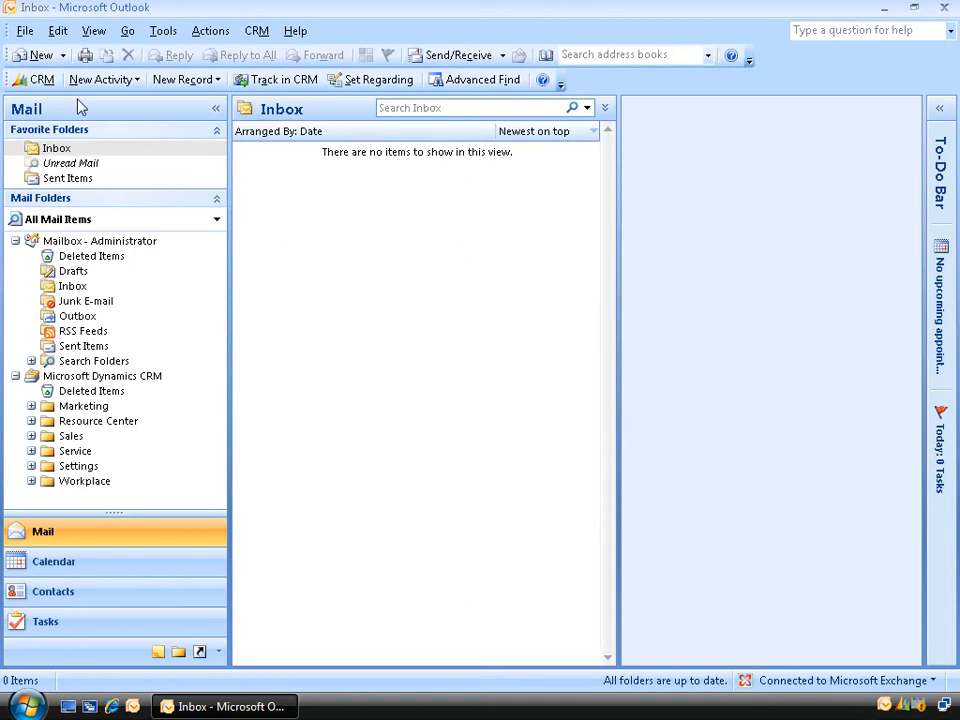
In Outlook, send a new message with the subject test1 to the Tech Support mailbox address.
click(36, 56)
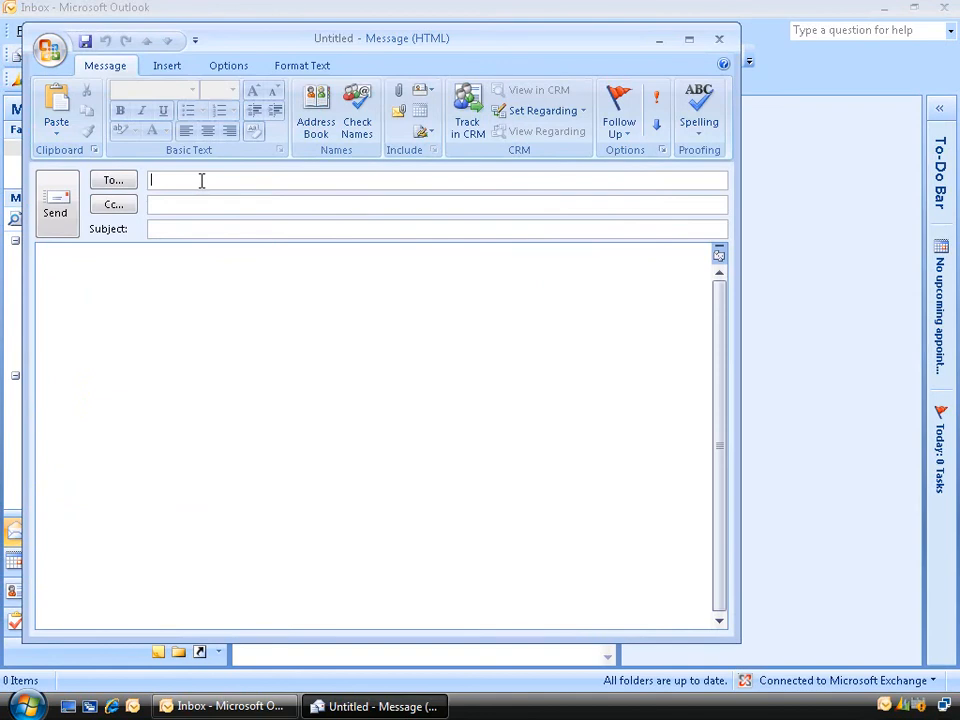
text(support)
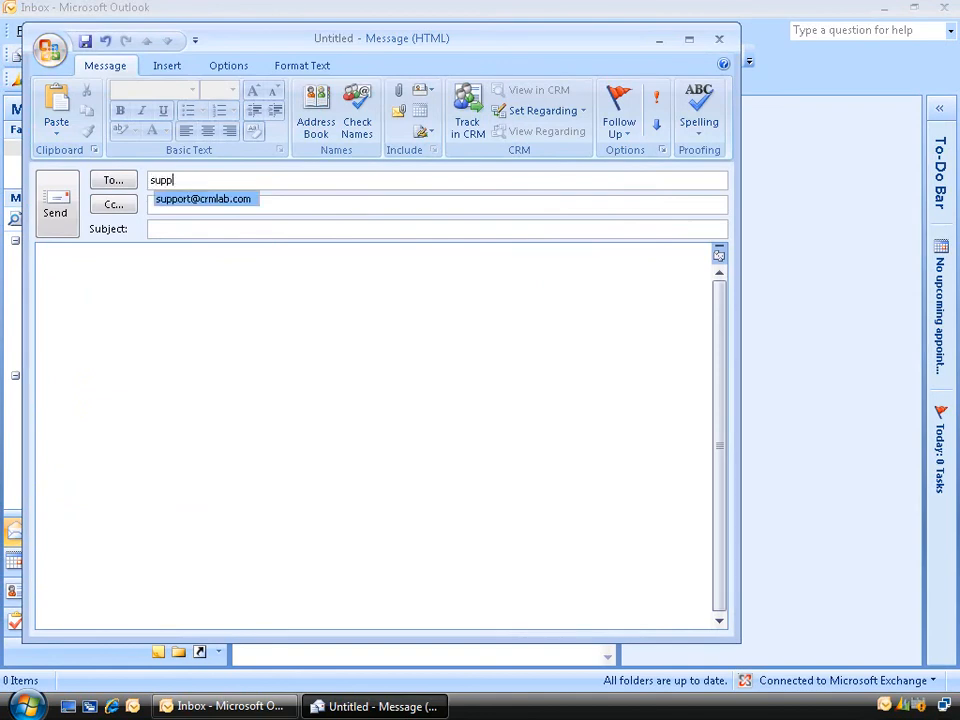
key(Return)
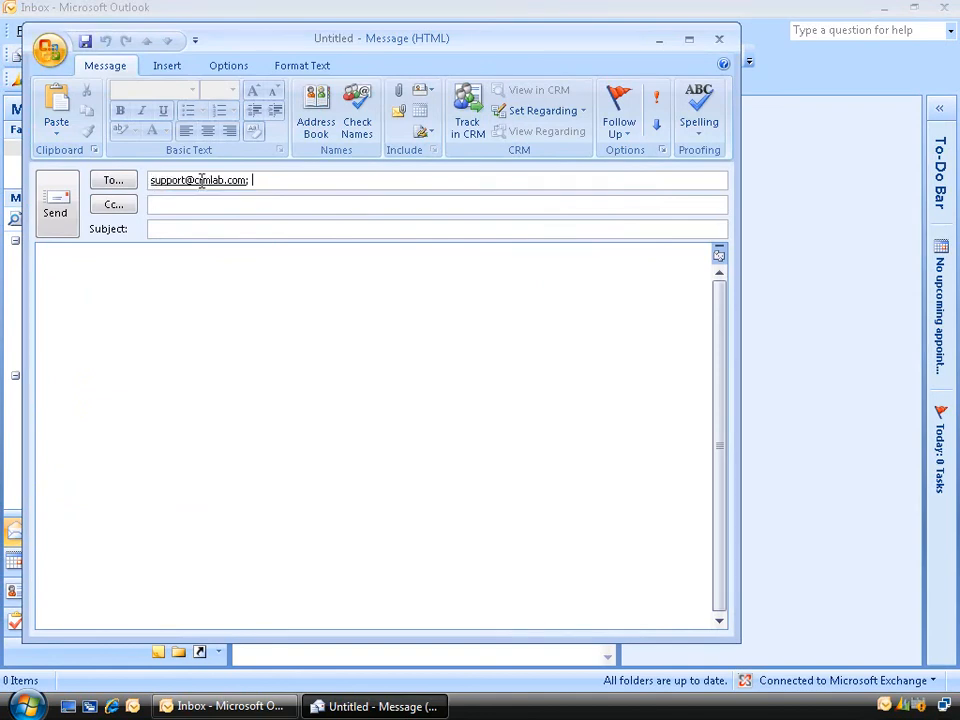
key(Tab)
key(Tab)
text(test1)
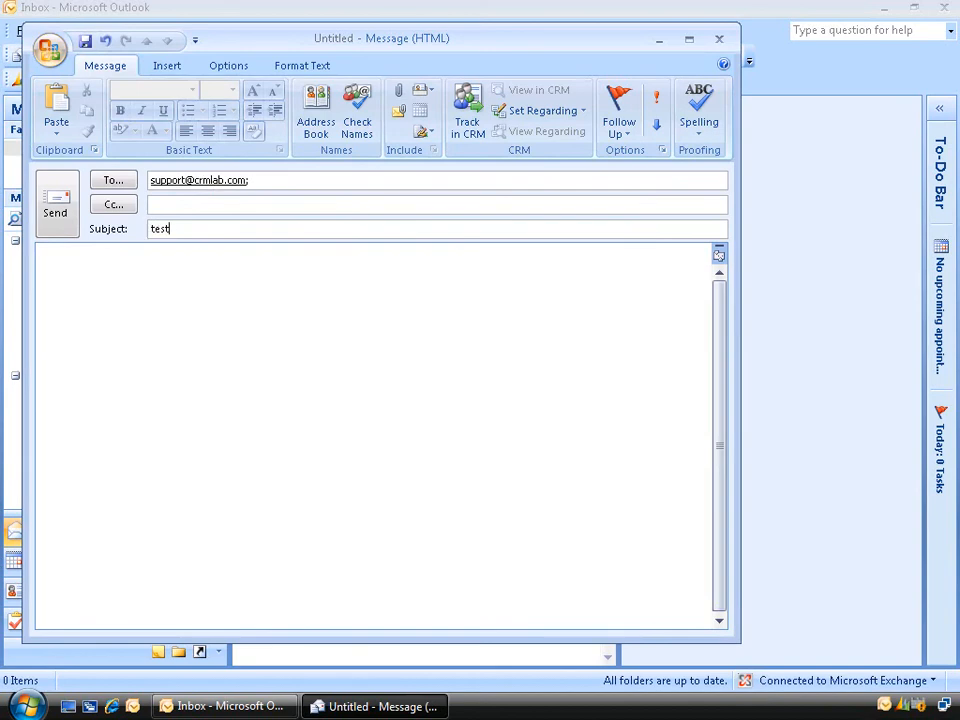
click(64, 208)
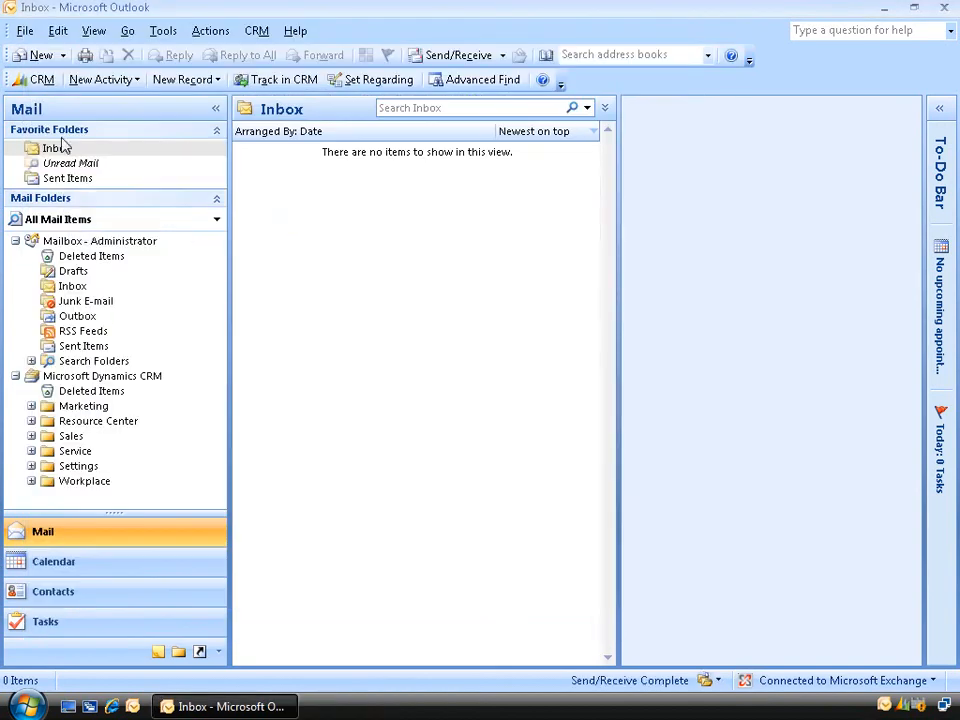
Send a second message with the subject test2 to the Tech Support mailbox address.
click(41, 57)
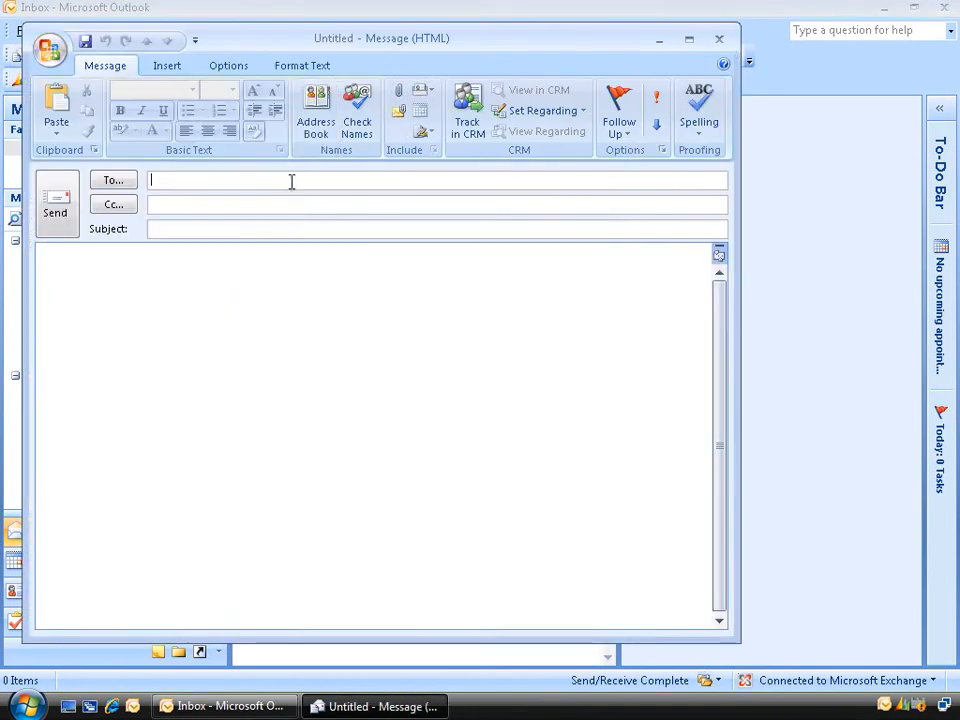
text(su)
key(Tab)
key(Tab)
text(test2)
click(58, 206)
Send a third message with the subject test3 to the Tech Support mailbox address.
click(36, 56)
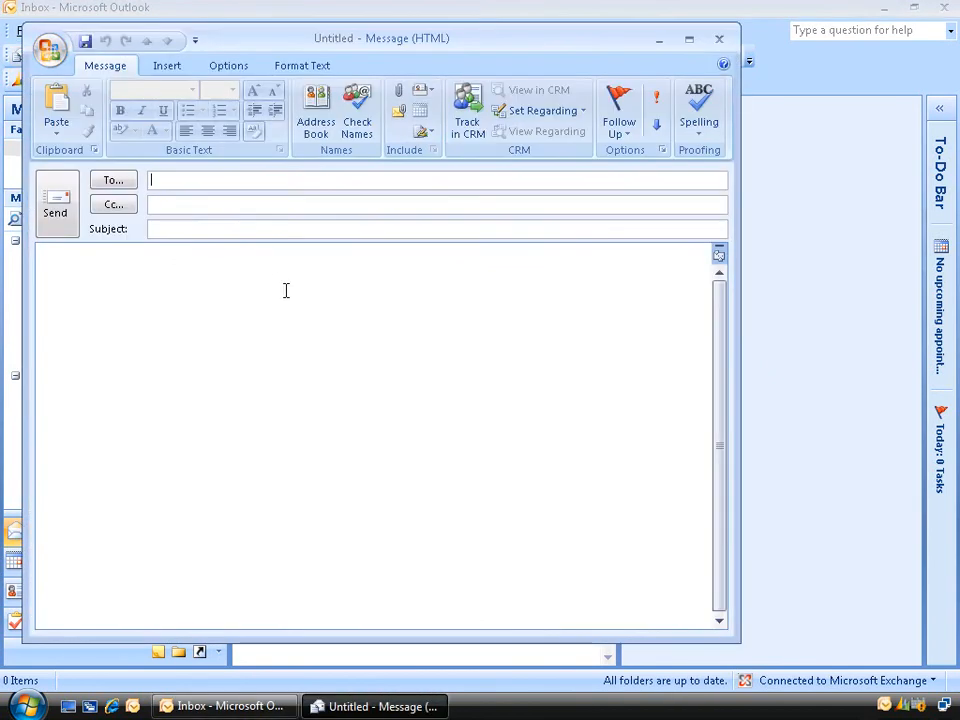
text(su)
key(Tab)
key(Tab)
text(test3)
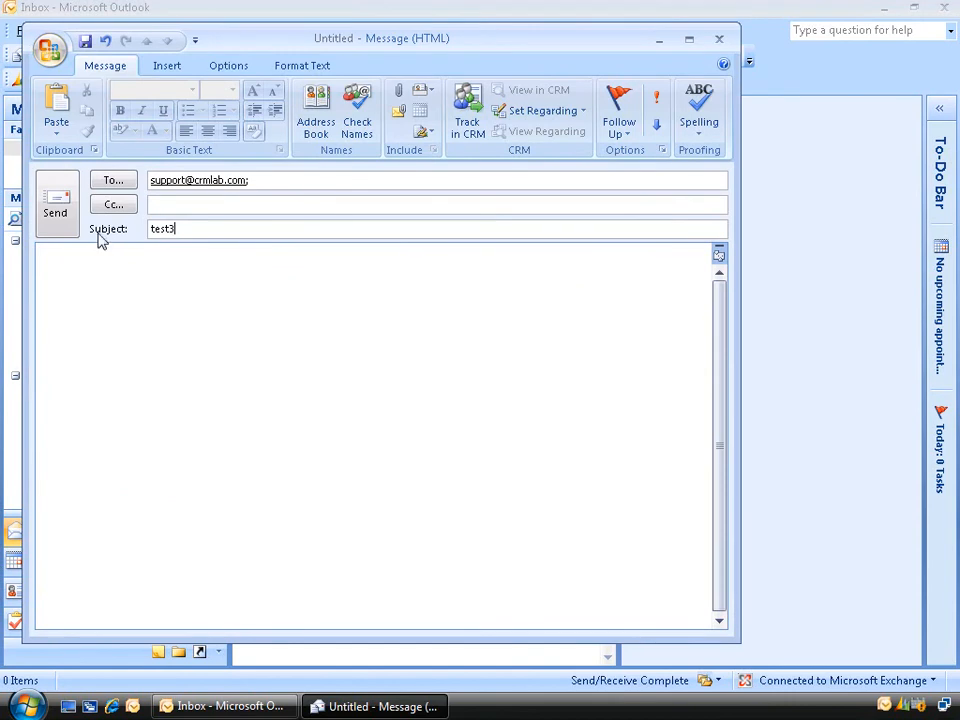
click(67, 209)
Send a fourth message with the subject test4 to the Tech Support mailbox address.
click(36, 56)
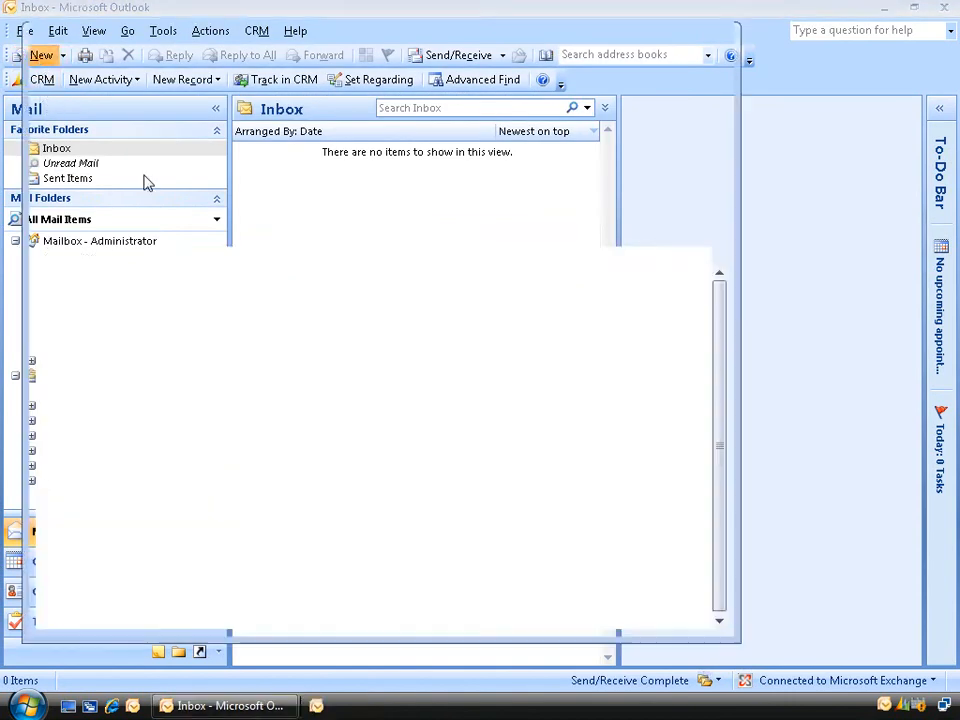
text(su)
key(Return)
key(Tab)
key(Tab)
text(test4)
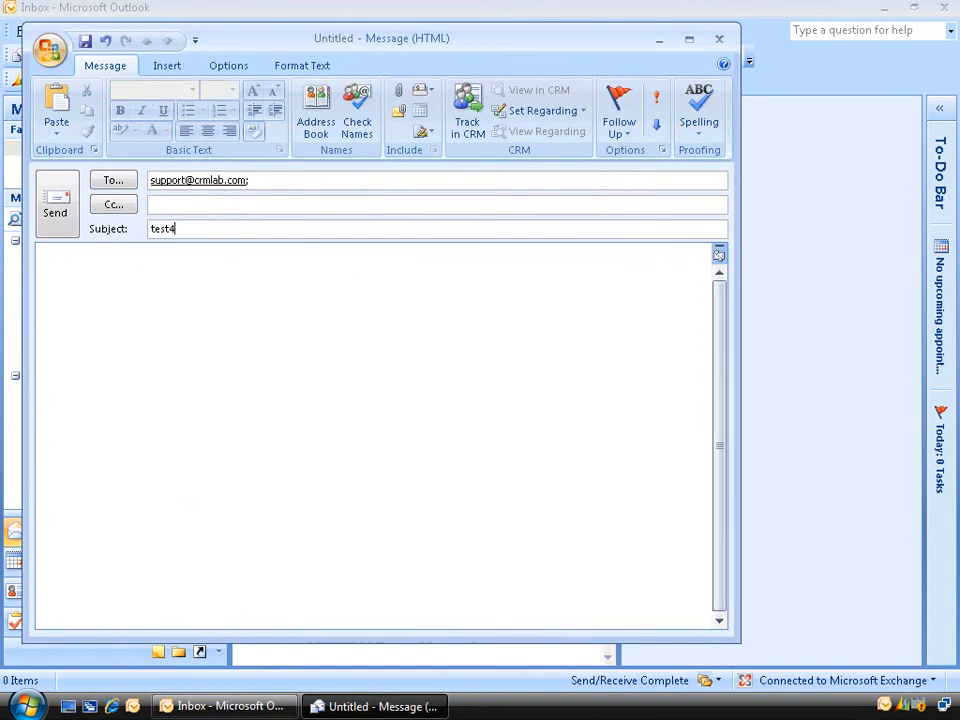
click(62, 199)
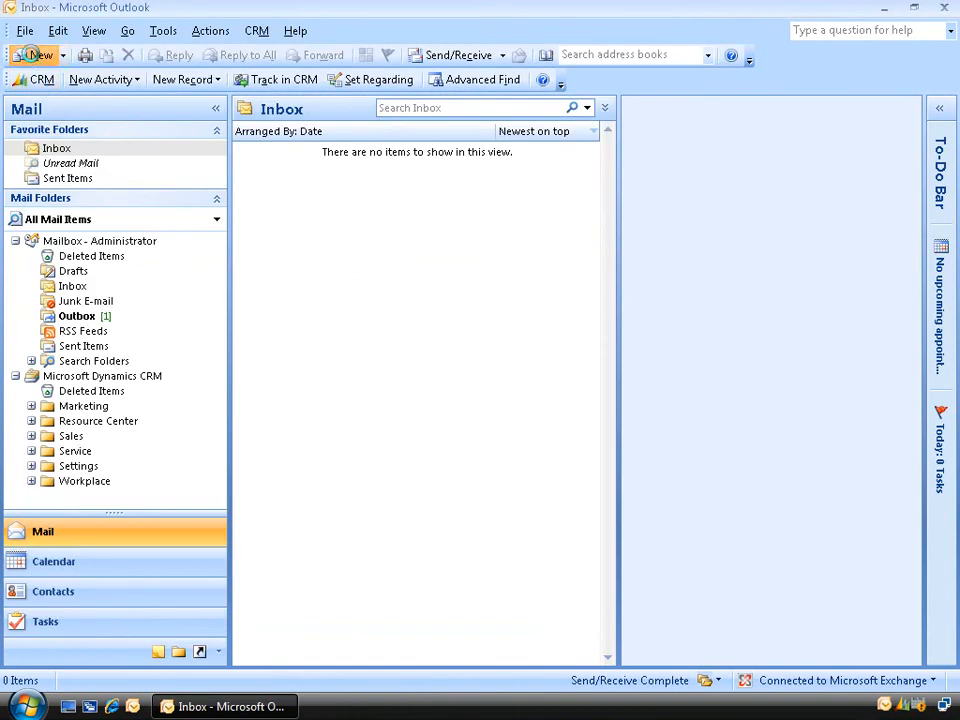
Compose a message with the subject test5 to the Tech Support mailbox address, track it in CRM and send it.
click(40, 56)
text(s)
key(Return)
key(Tab)
key(Tab)
text(test5)
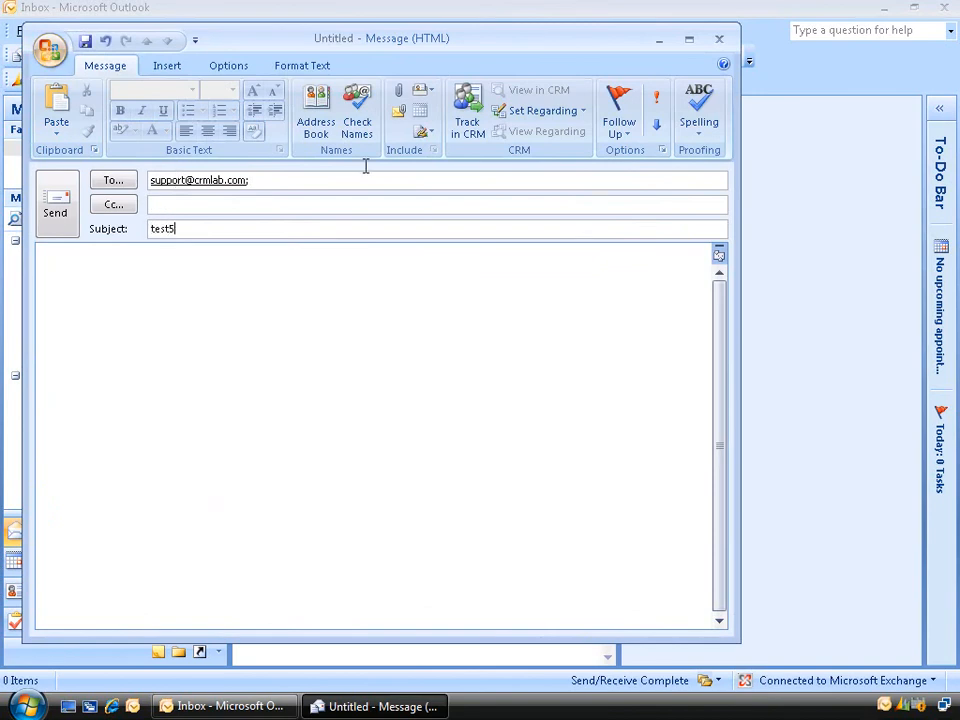
click(463, 130)
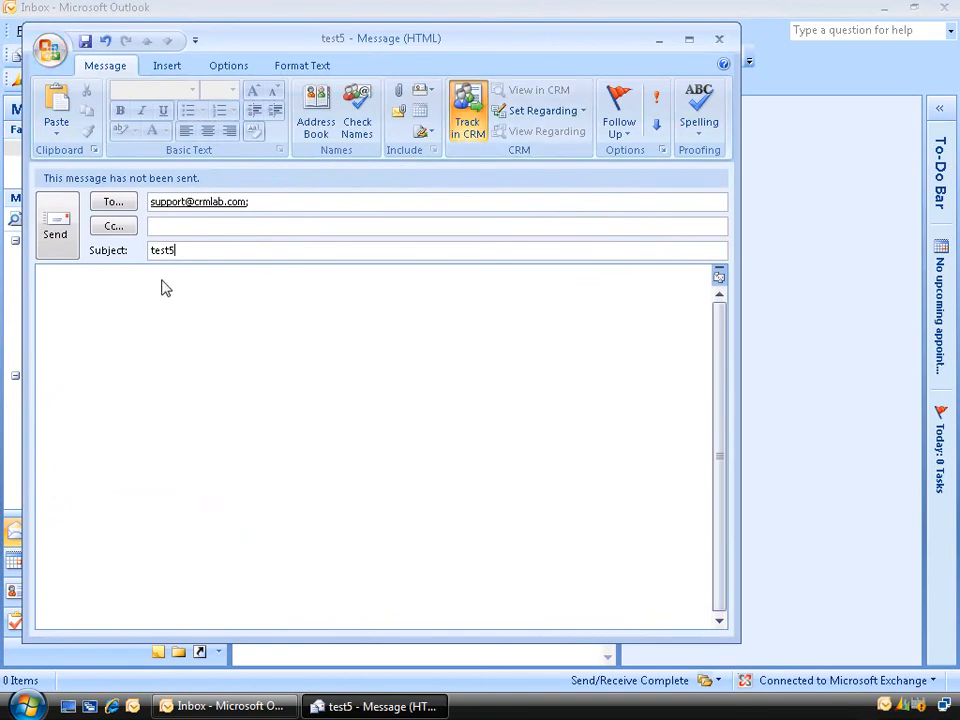
click(57, 222)
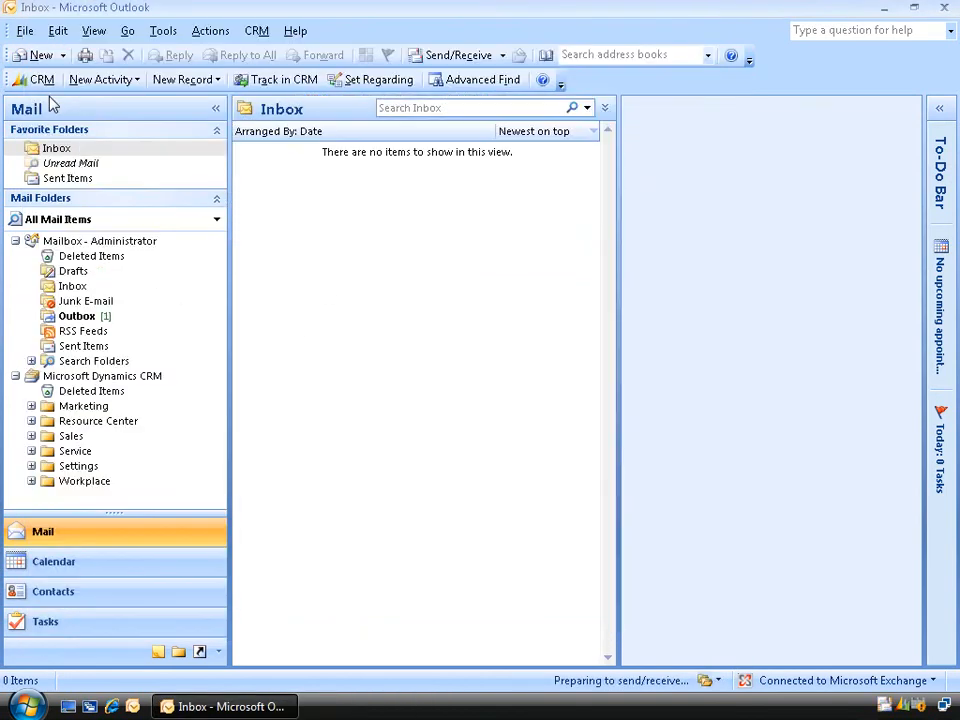
Compose a message with the subject test6 to the Tech Support mailbox address, track it in CRM and send it.
click(40, 55)
text(su)
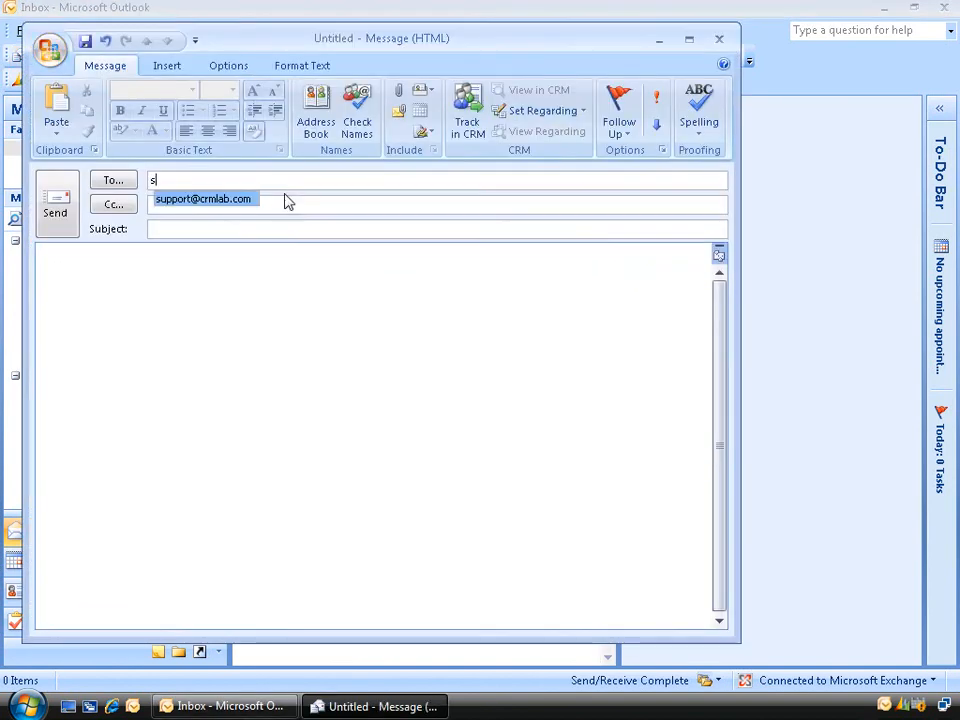
key(Tab)
key(Tab)
text(test6)
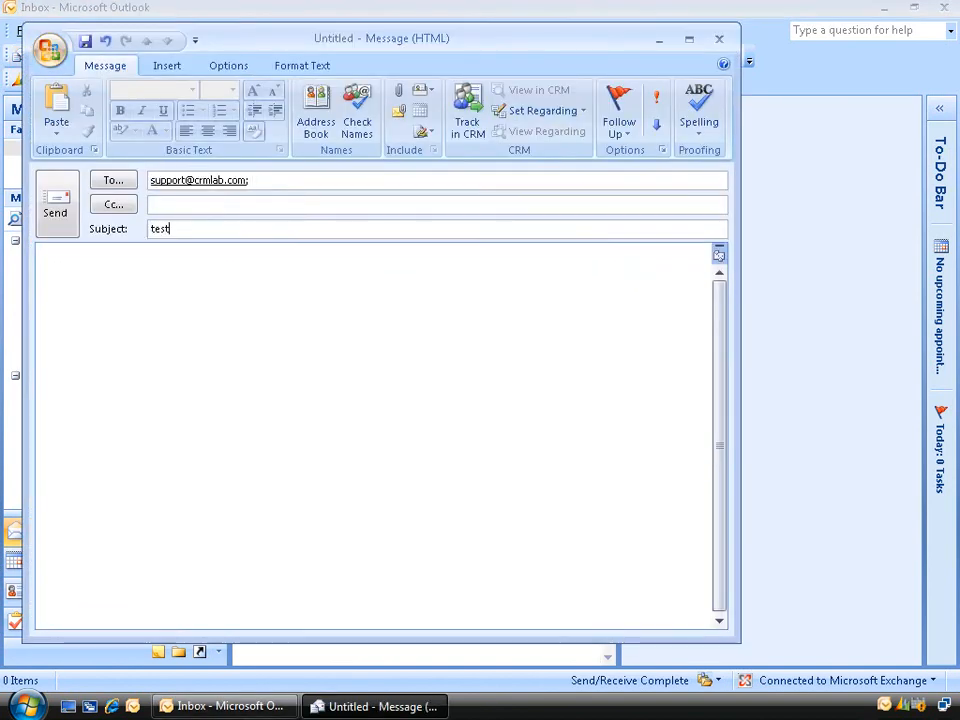
click(467, 115)
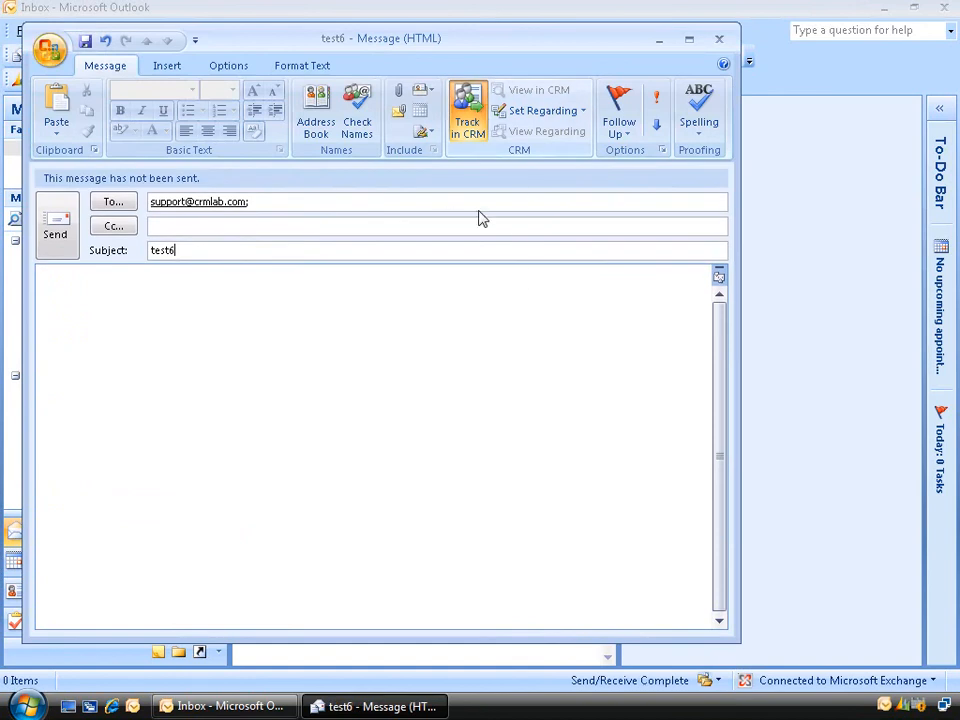
click(56, 224)
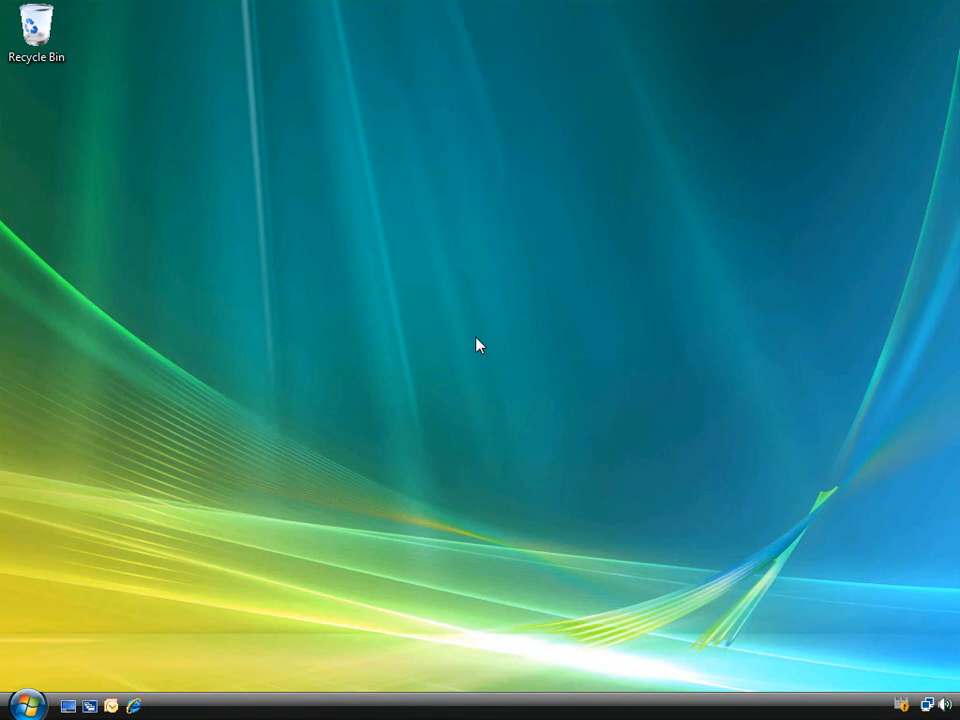
click(133, 706)
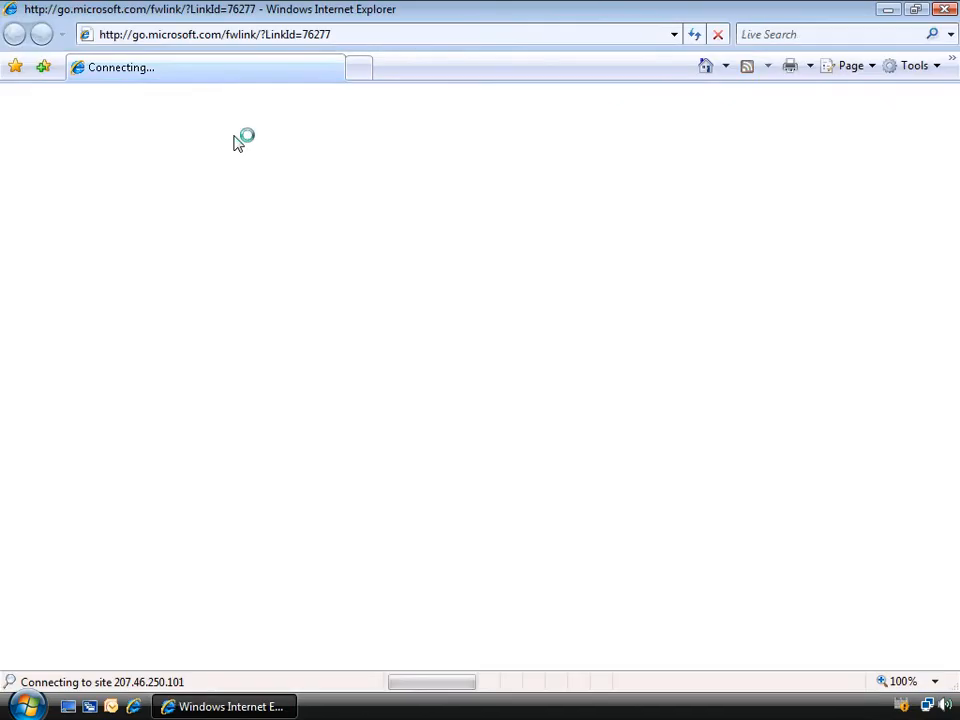
click(236, 36)
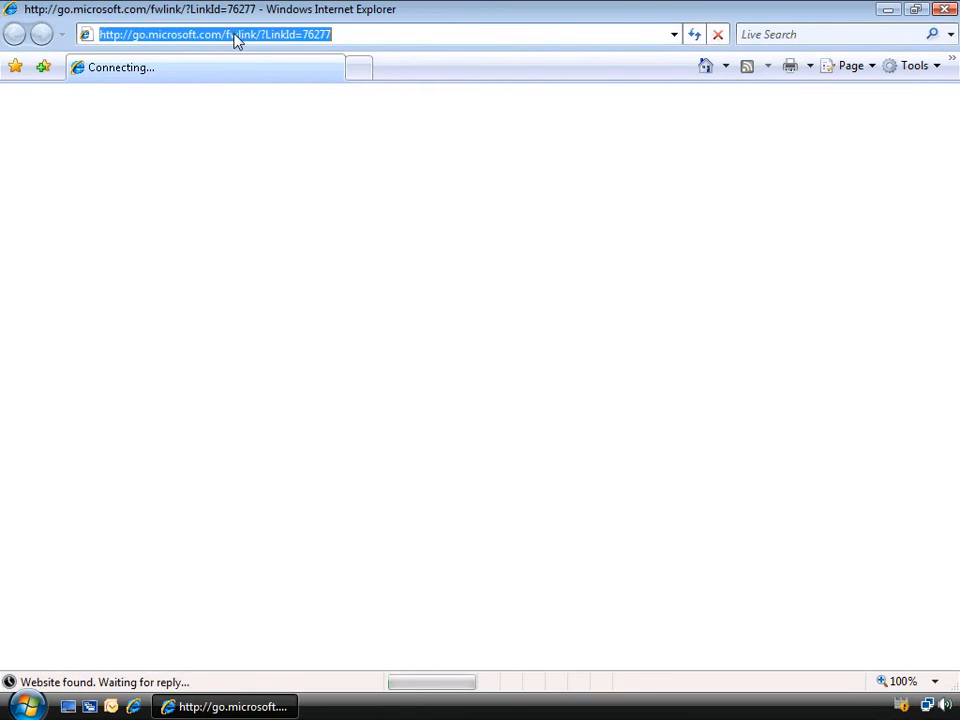
text(crm)
key(Down)
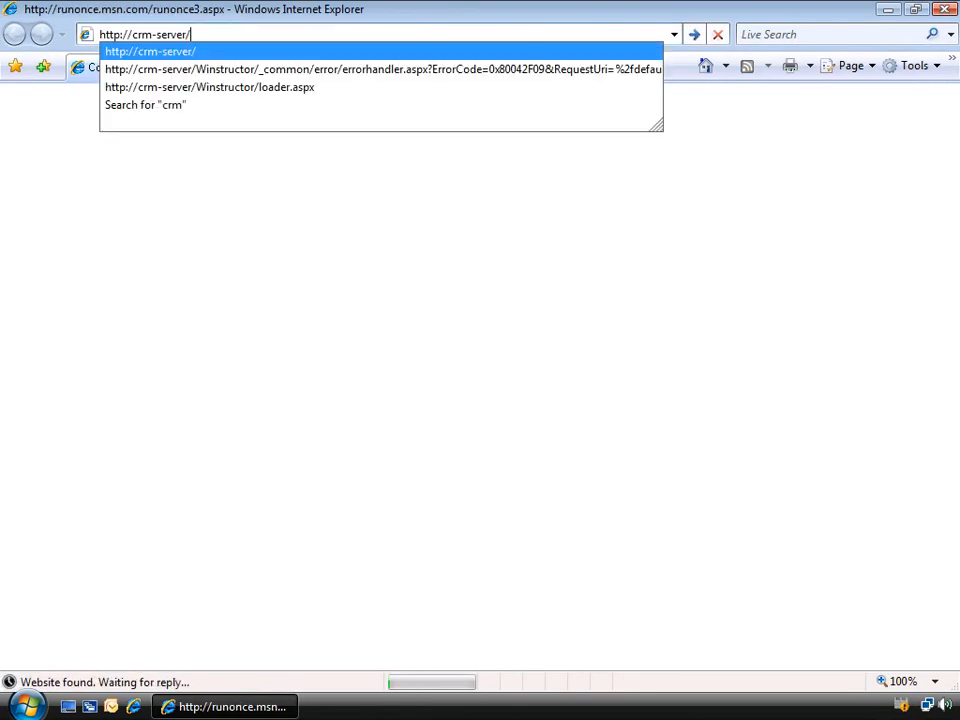
key(Return)
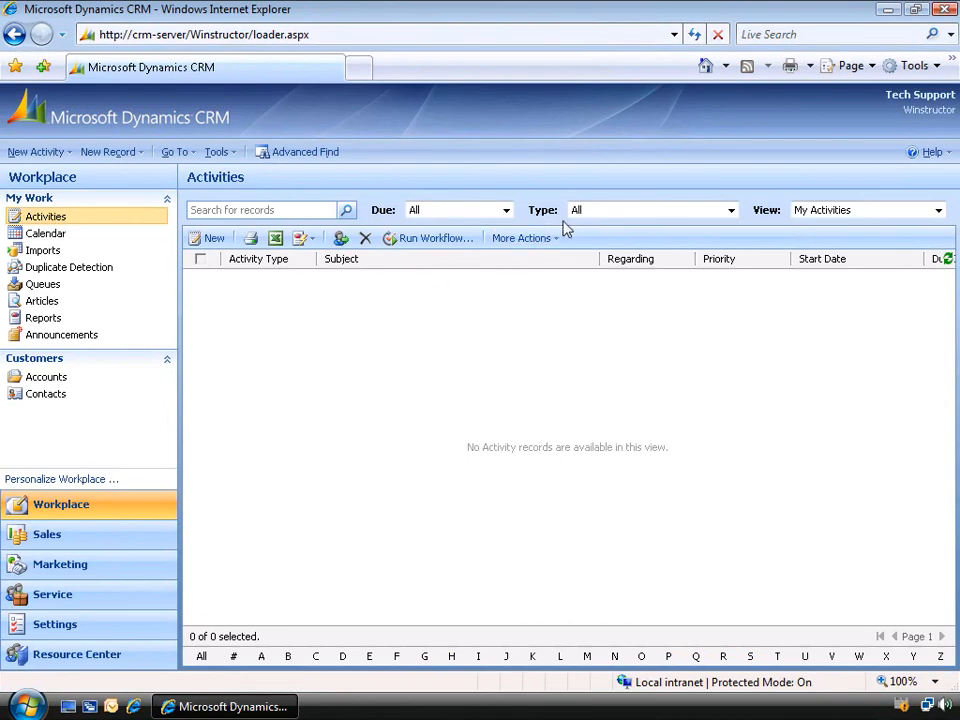
click(731, 212)
click(698, 280)
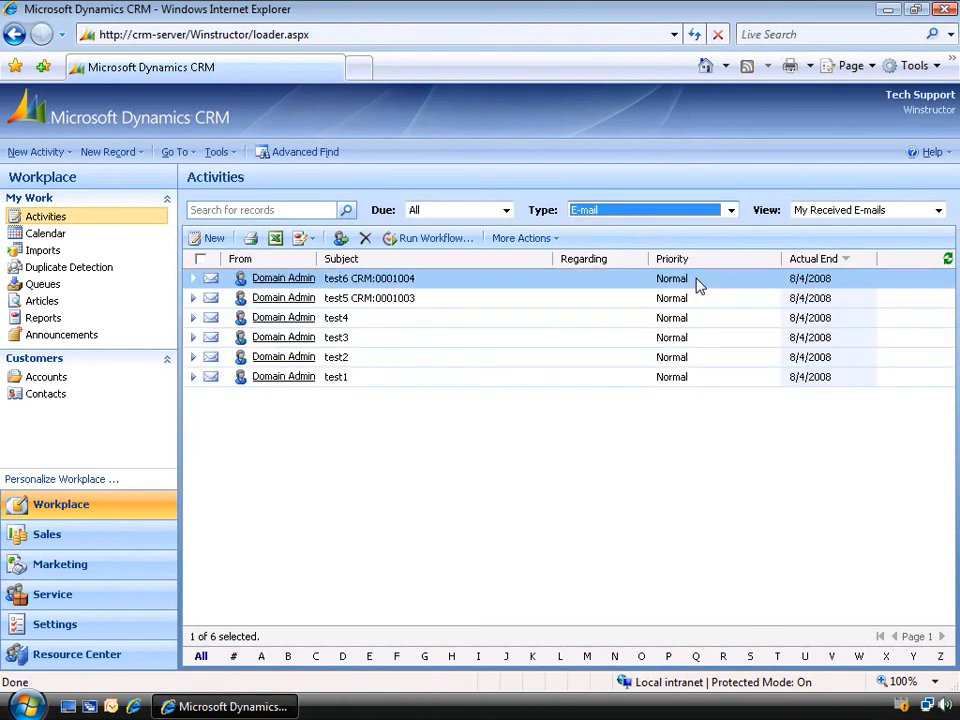